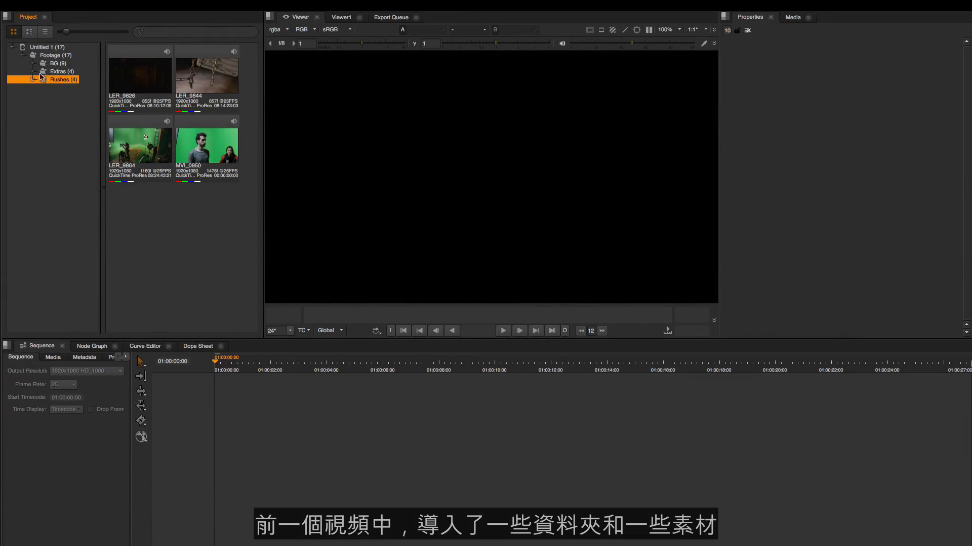
- Load the LER_9826 clip from the Rushes bin into the viewer and scrub it forward to about 08:10:30:21
drag(161, 208, 237, 56)
click(180, 228)
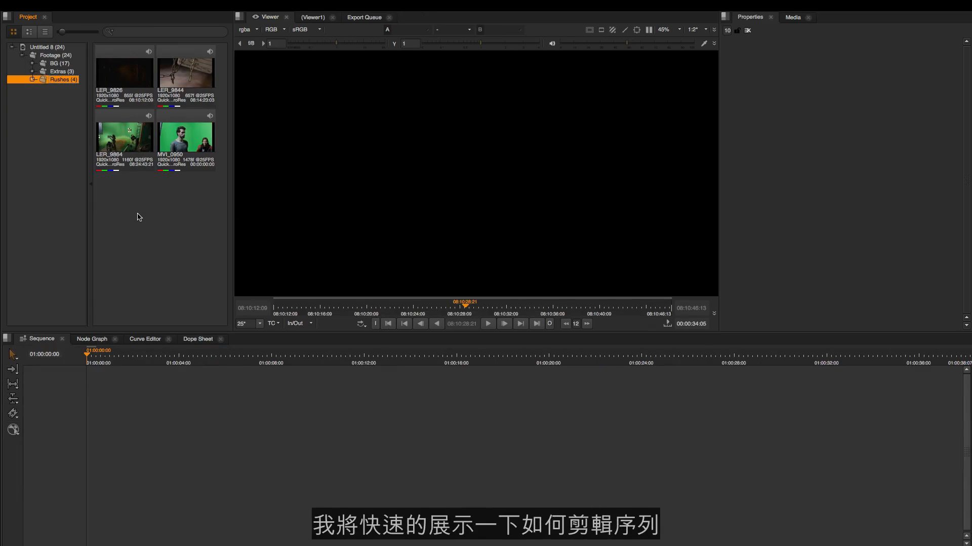
double_click(130, 76)
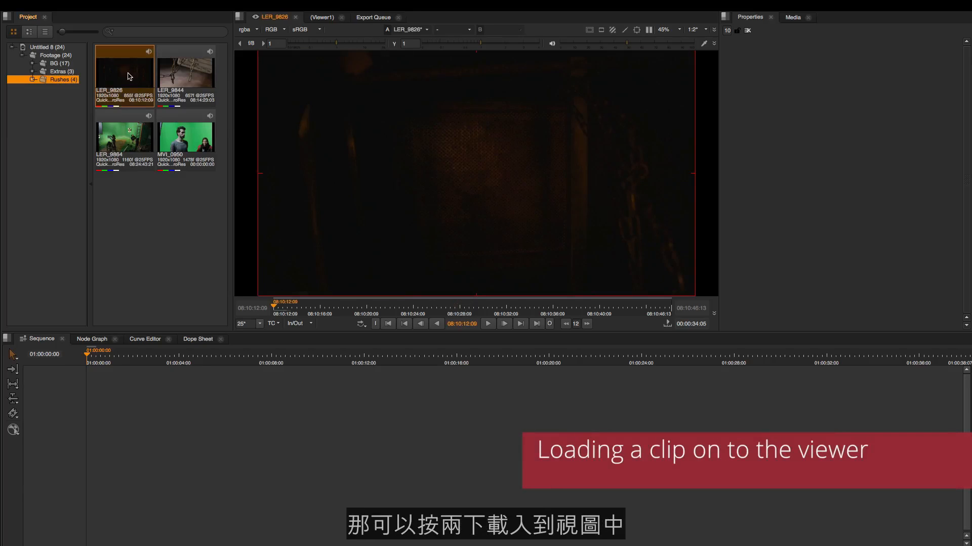
drag(327, 307, 490, 309)
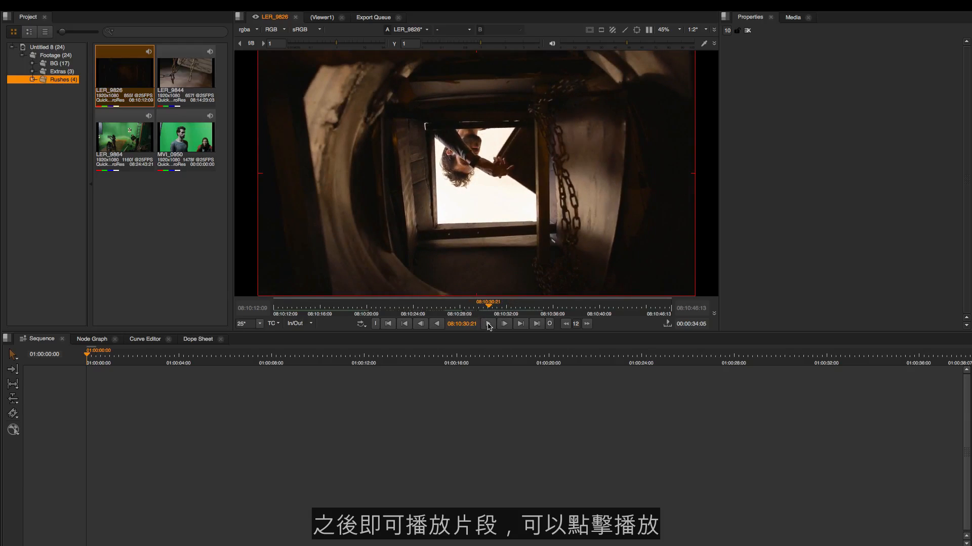
- Preview the LER_9826 clip at normal speed, both forward and in reverse, stopping playback after each pass
click(488, 324)
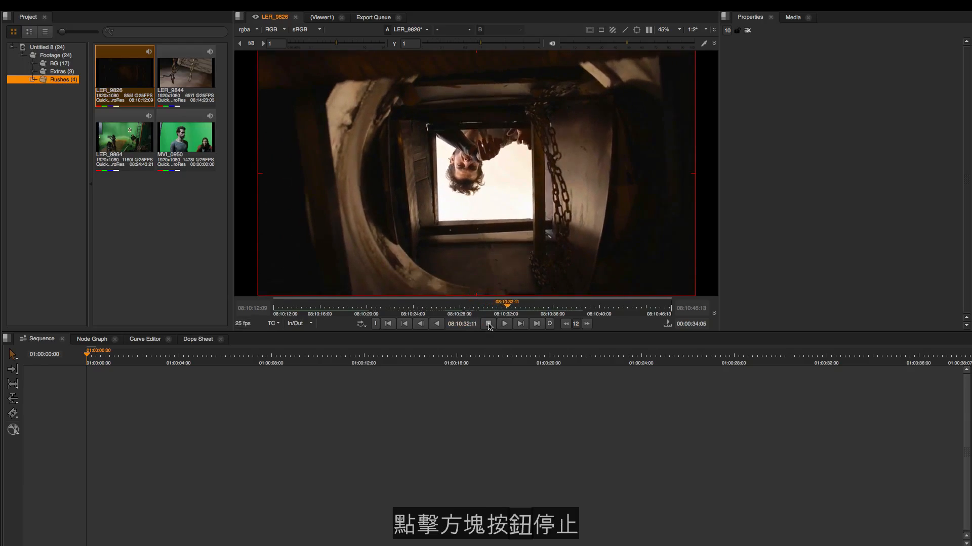
click(489, 324)
click(436, 324)
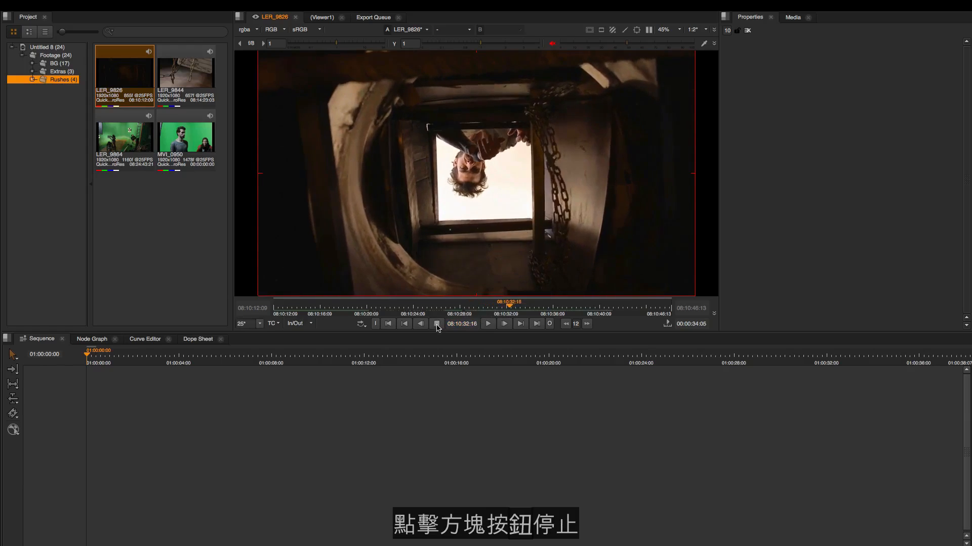
click(436, 324)
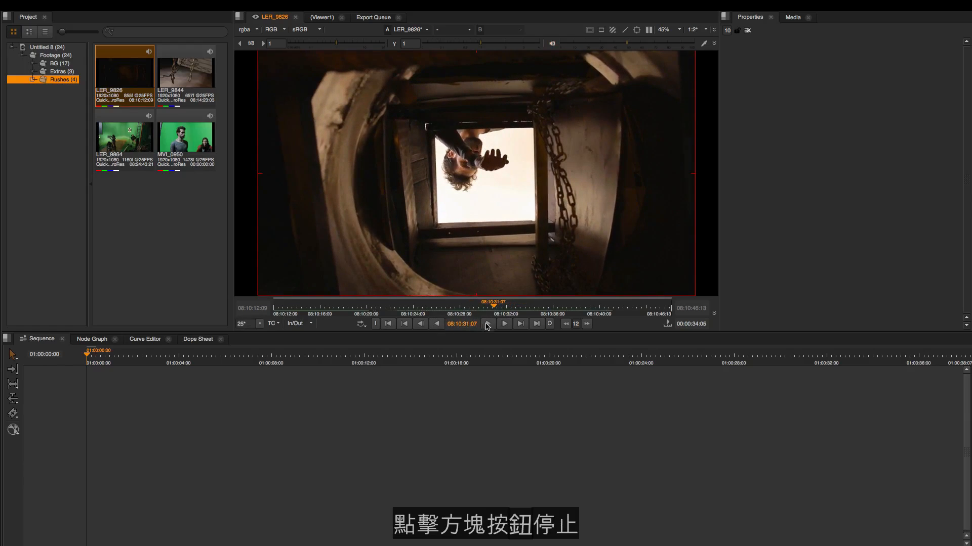
click(487, 324)
key(k)
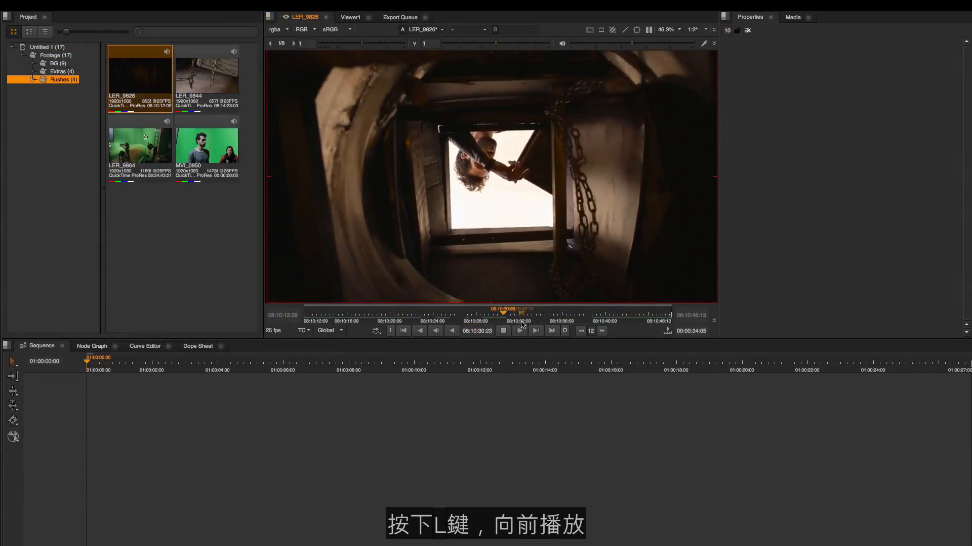
key(k)
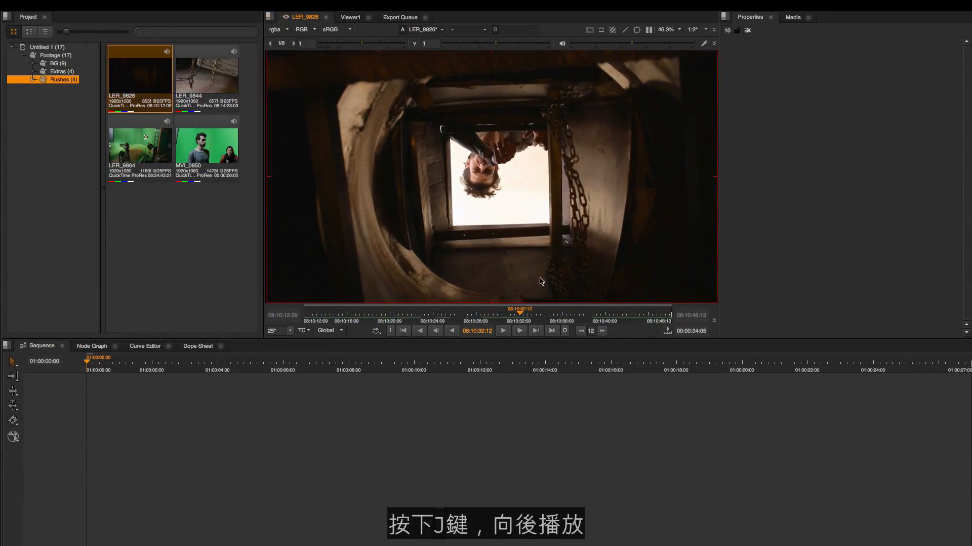
key(j)
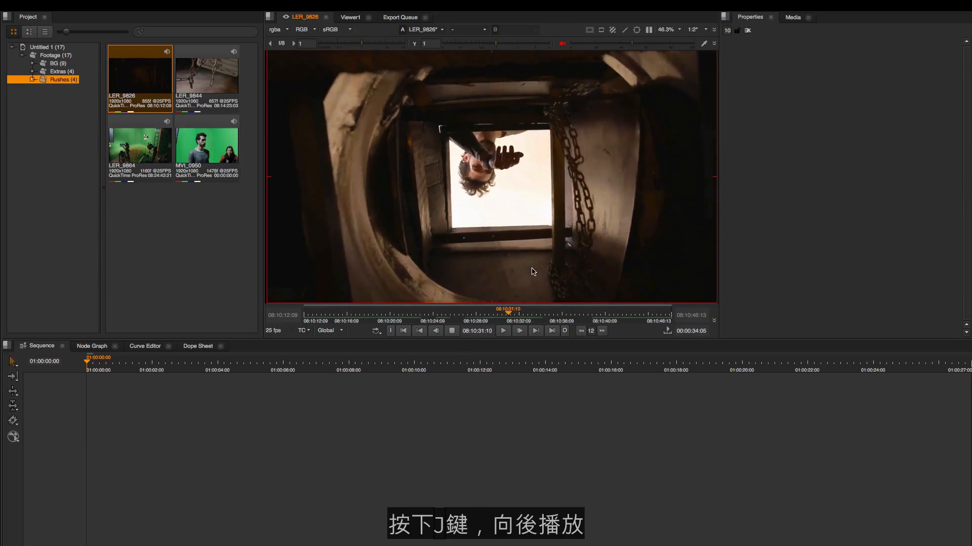
key(k)
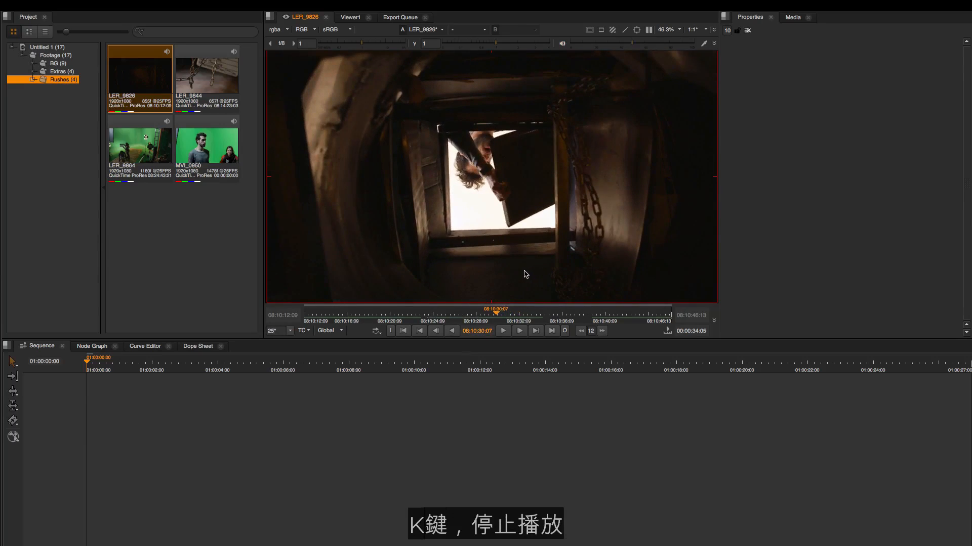
- Fast-play the LER_9826 clip forward at 2x or more, then in reverse at 4x, and stop playback
key(l)
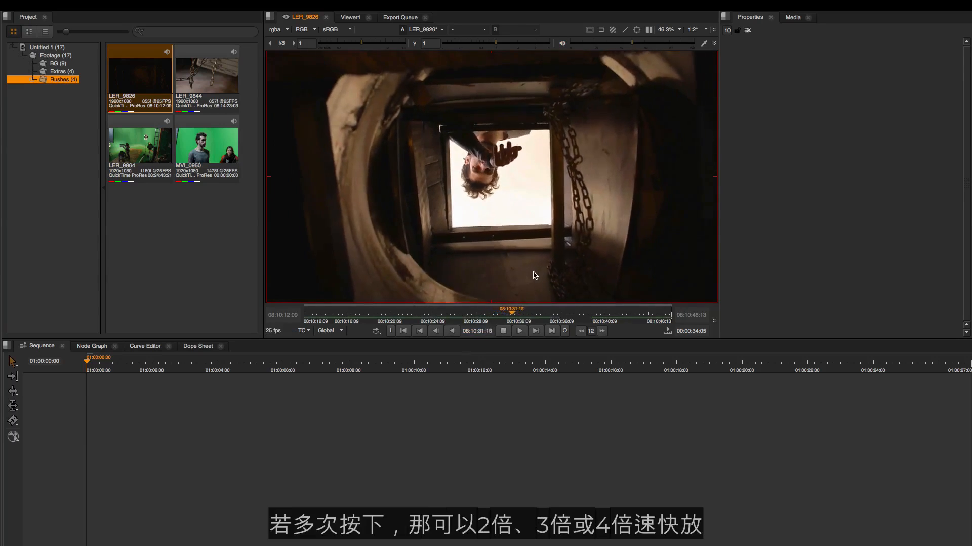
key(l)
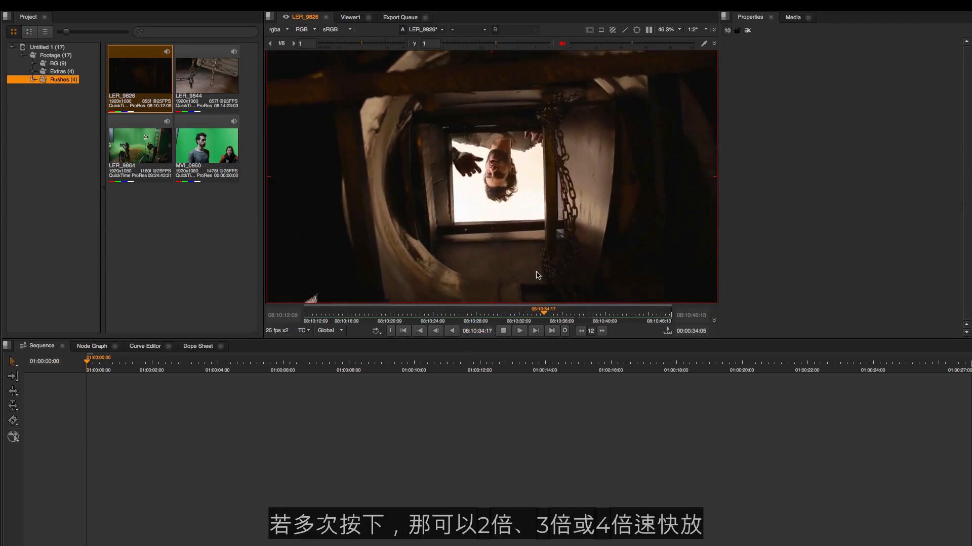
key(l)
key(k)
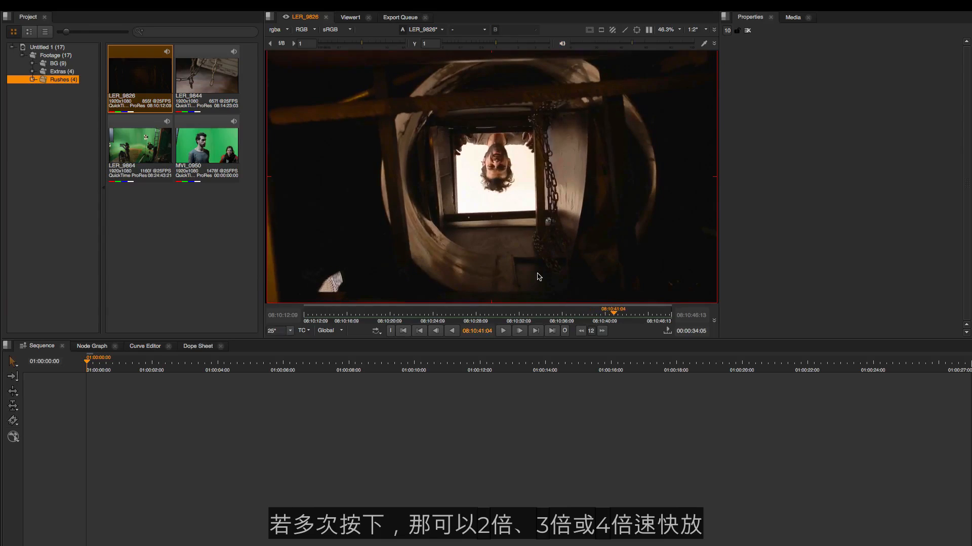
key(j)
key(j)
key(j)
key(j)
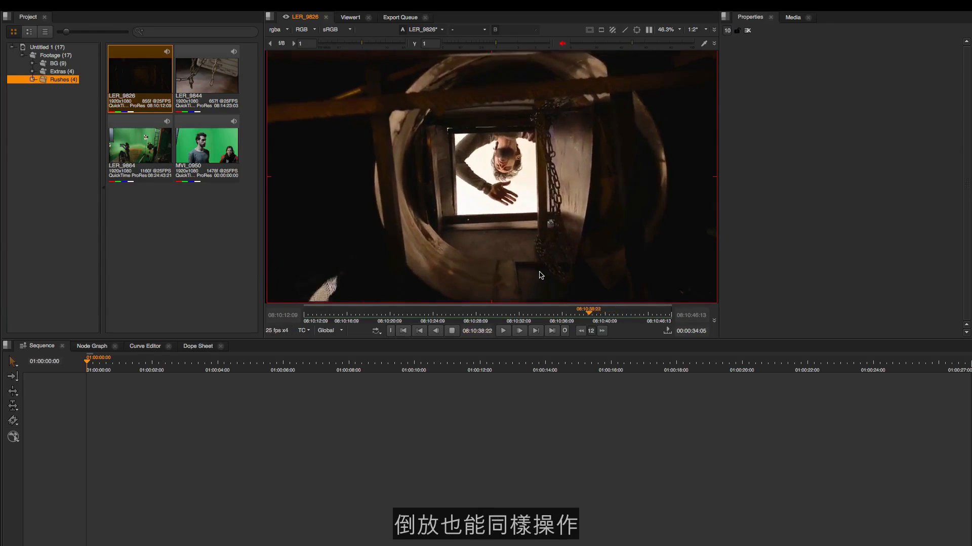
key(k)
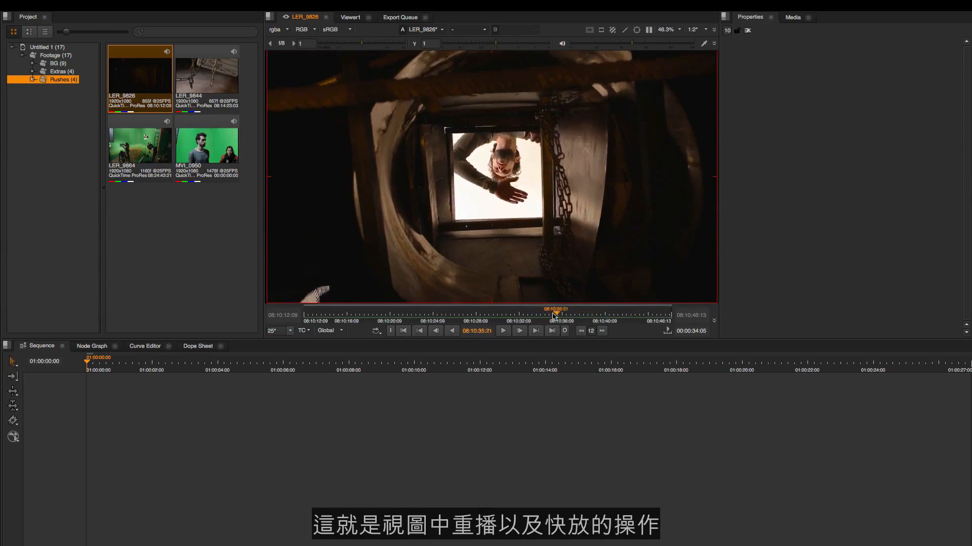
- Scrub back and forth through the LER_9826 clip using its time ruler and the viewer's gestural playback controls
drag(554, 317, 484, 314)
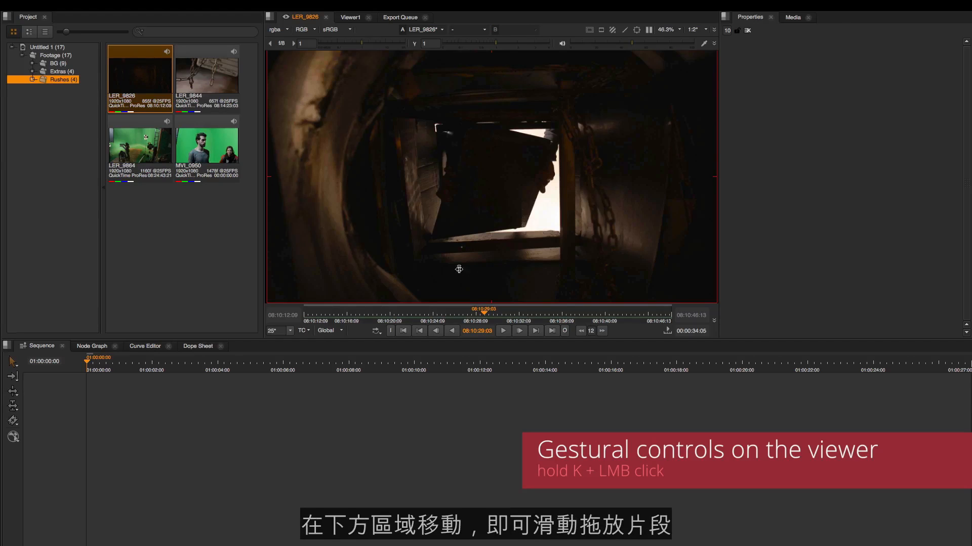
drag(490, 276, 486, 195)
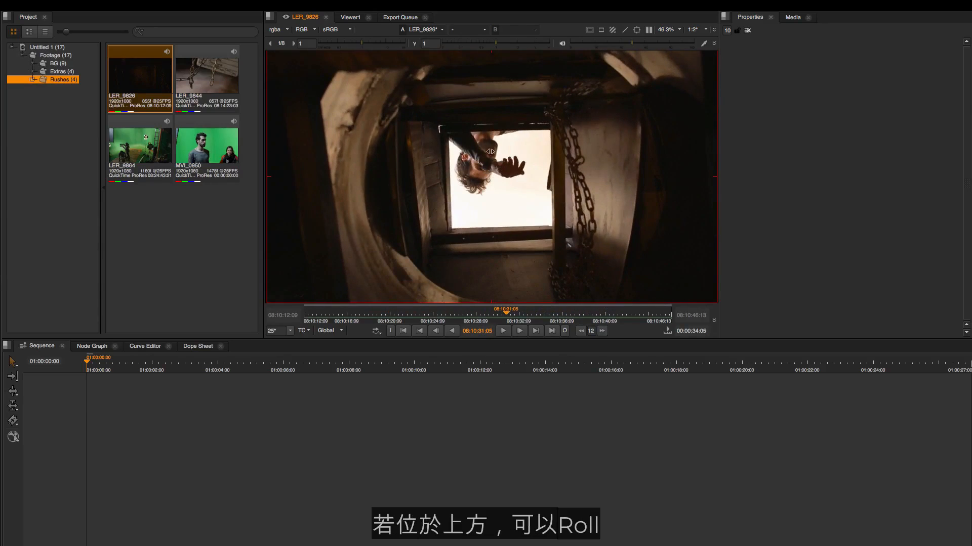
drag(471, 75, 270, 163)
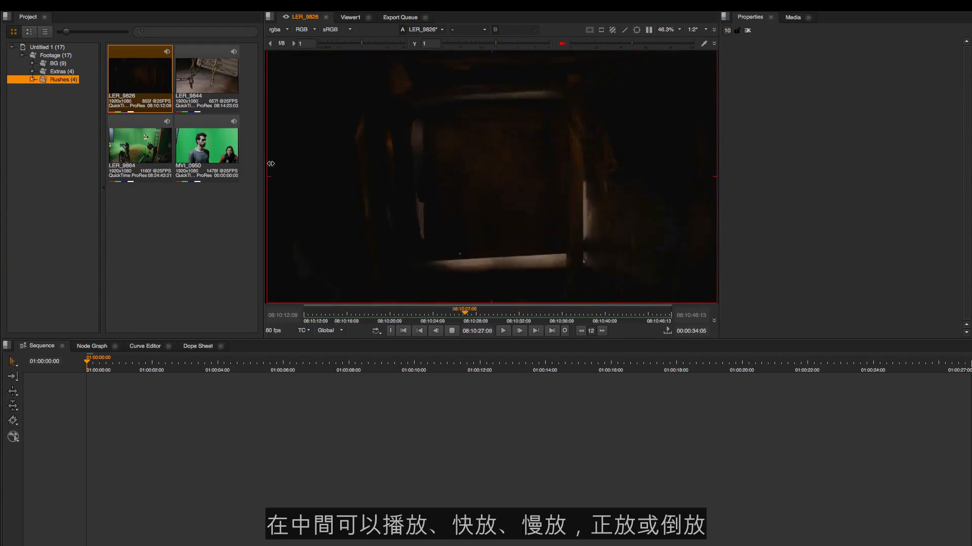
key(j)
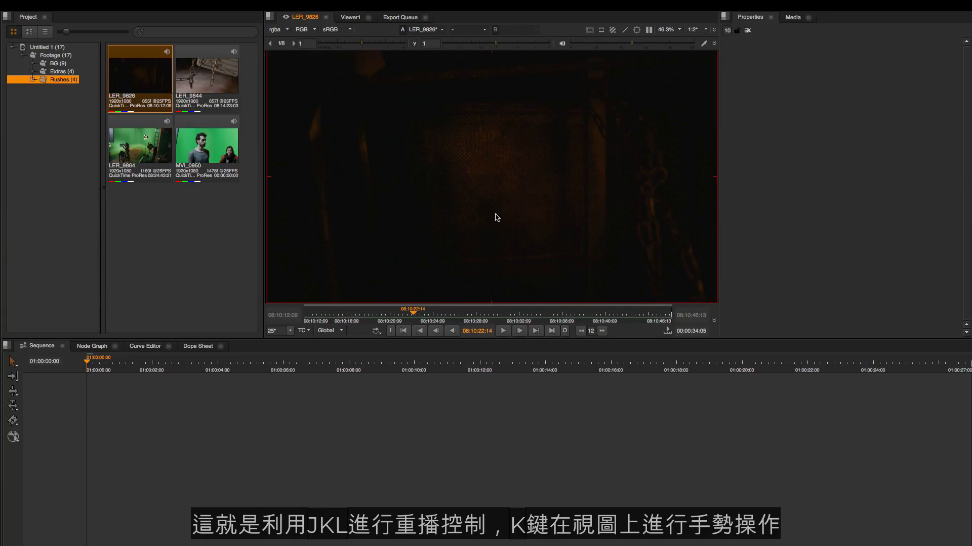
drag(484, 93, 558, 258)
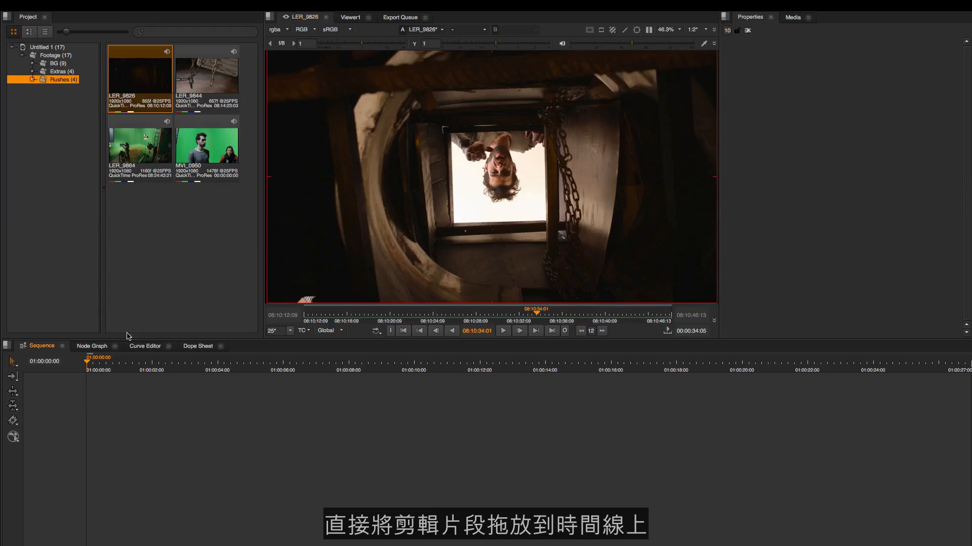
- Create a new sequence by placing LER_9826 on the timeline, and check the sequence's resolution, frame rate and timecode settings
drag(134, 84, 106, 447)
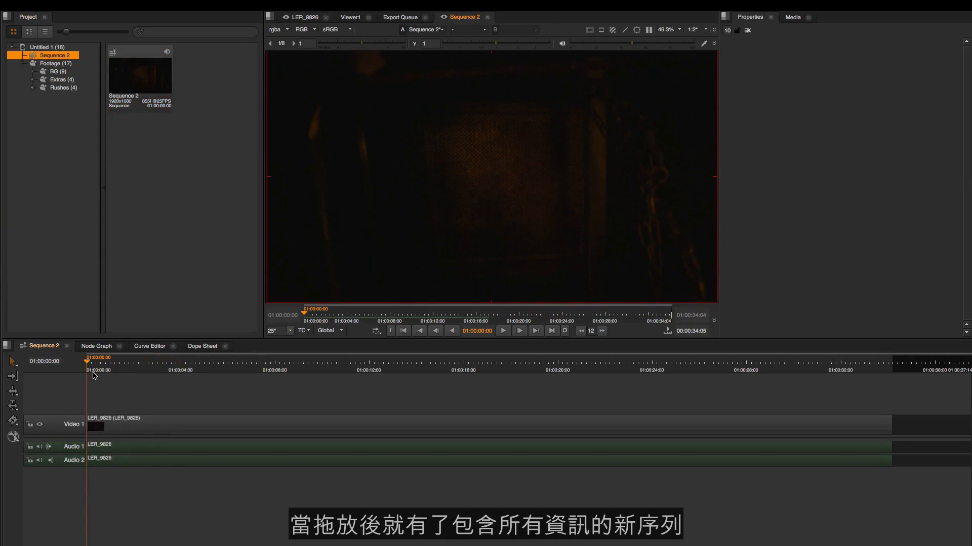
drag(90, 386, 117, 498)
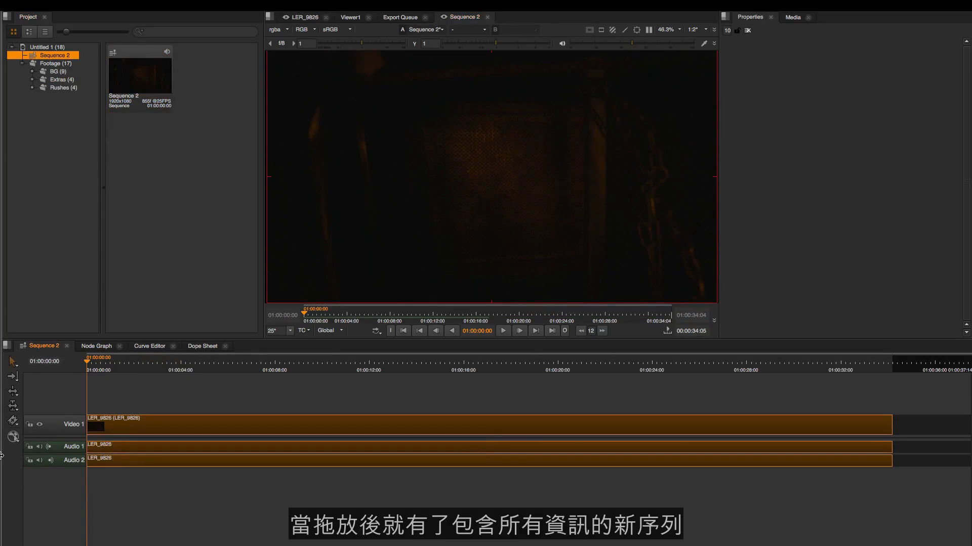
drag(5, 456, 167, 463)
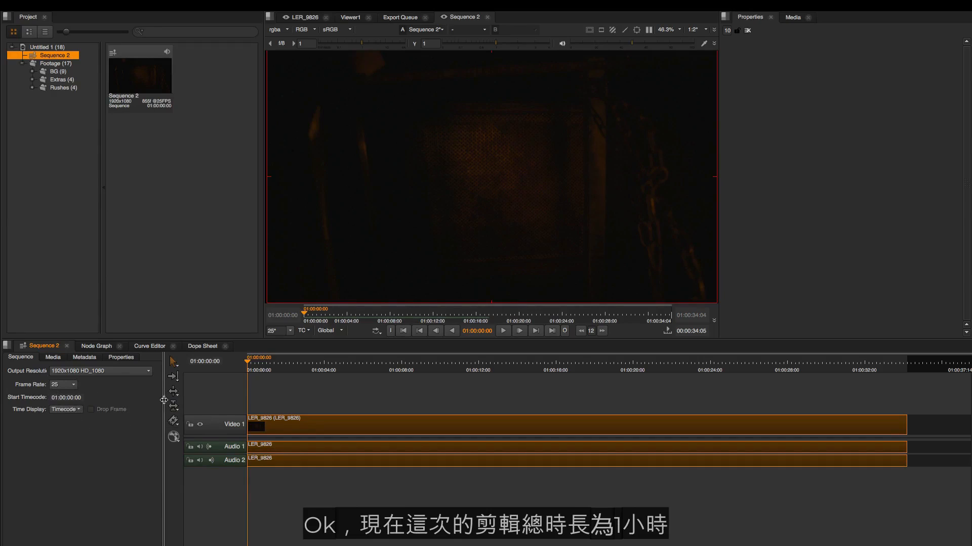
drag(163, 404, 3, 399)
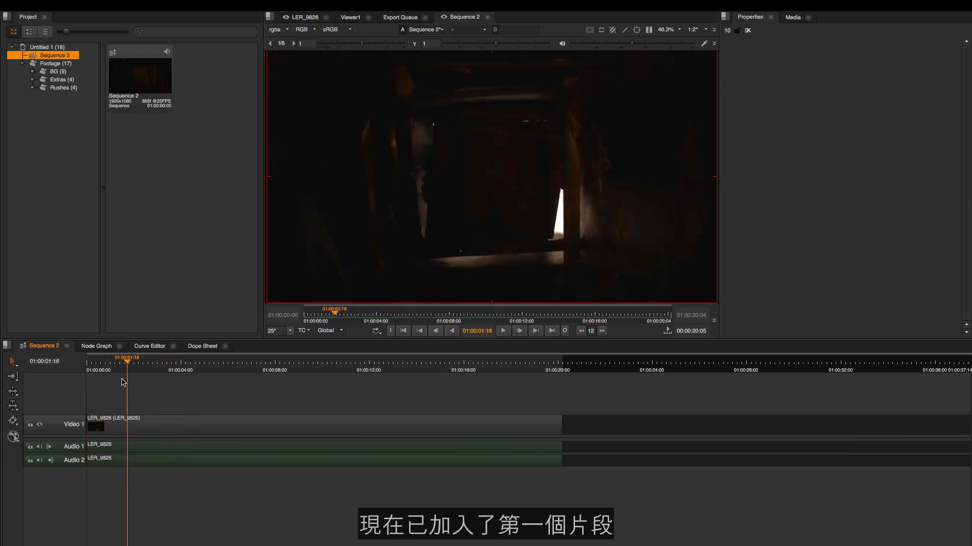
- Scrub the sequence to 01:00:13:08 and show the clips in the Rushes bin
drag(123, 383, 401, 375)
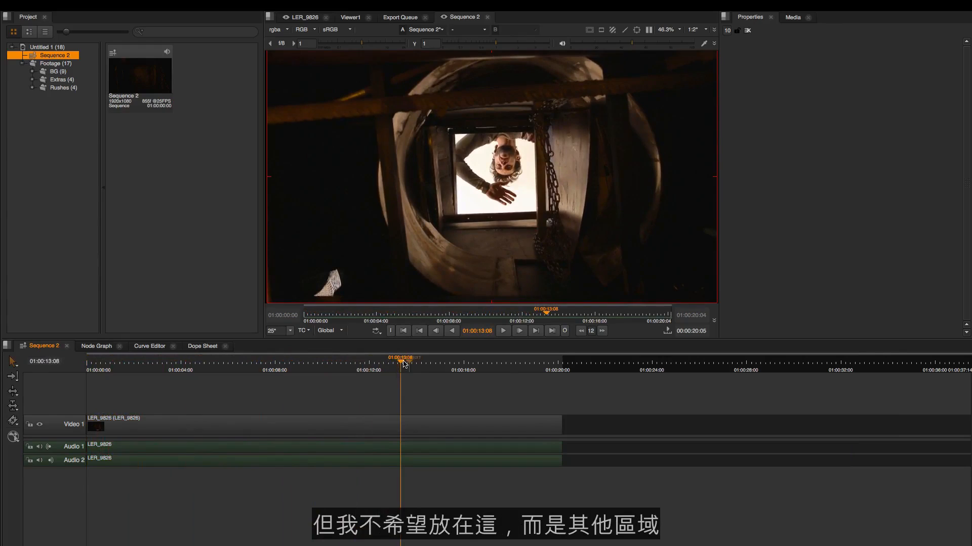
click(70, 88)
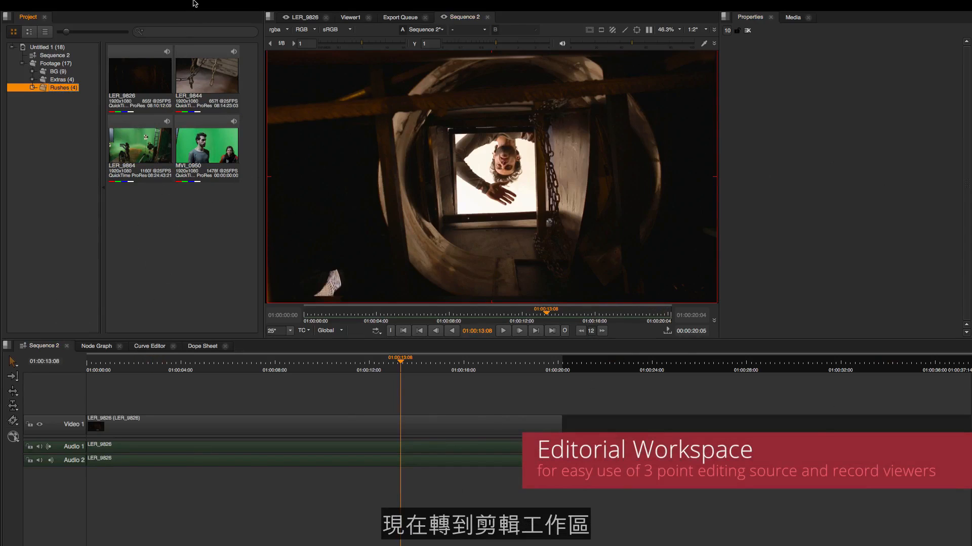
- Switch to the Editing workspace and park the sequence playhead at about 01:00:13:05
mouse_move(194, 4)
click(161, 5)
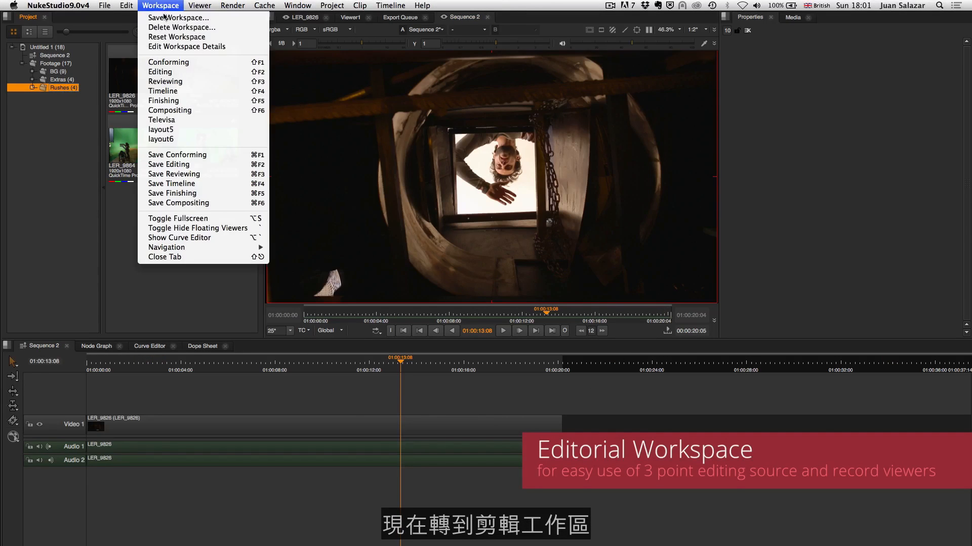
click(171, 74)
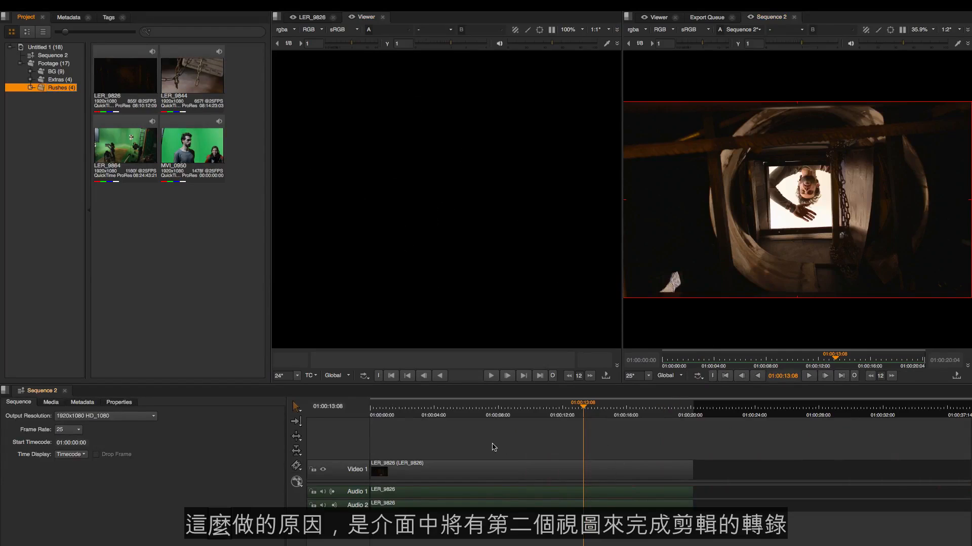
key(space)
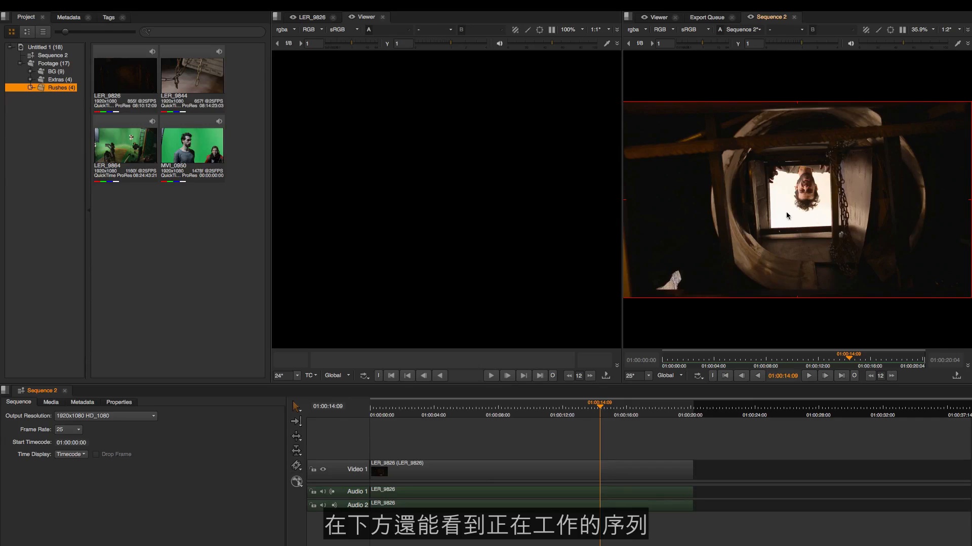
click(581, 407)
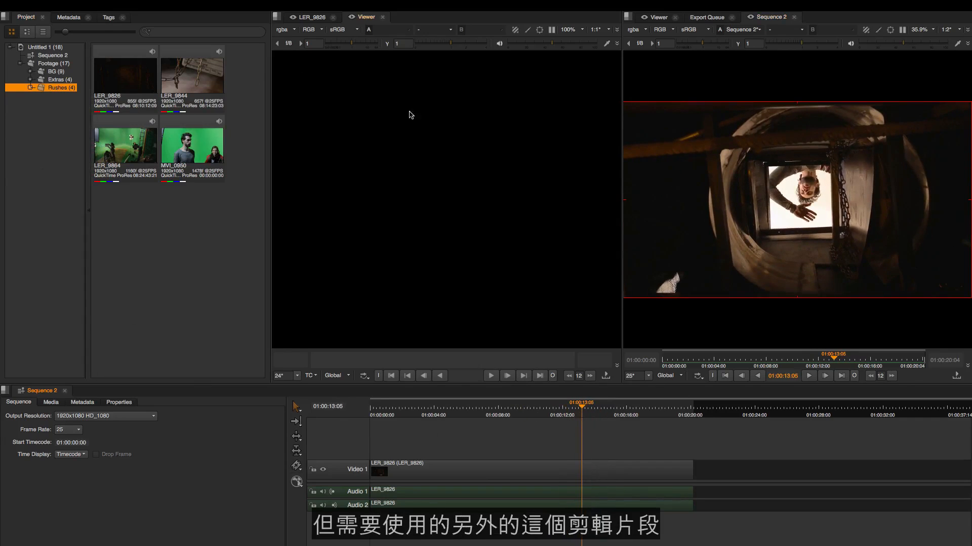
- Open LER_9844 from the Rushes bin in the source viewer and shuttle forward to about 08:14:38
click(196, 78)
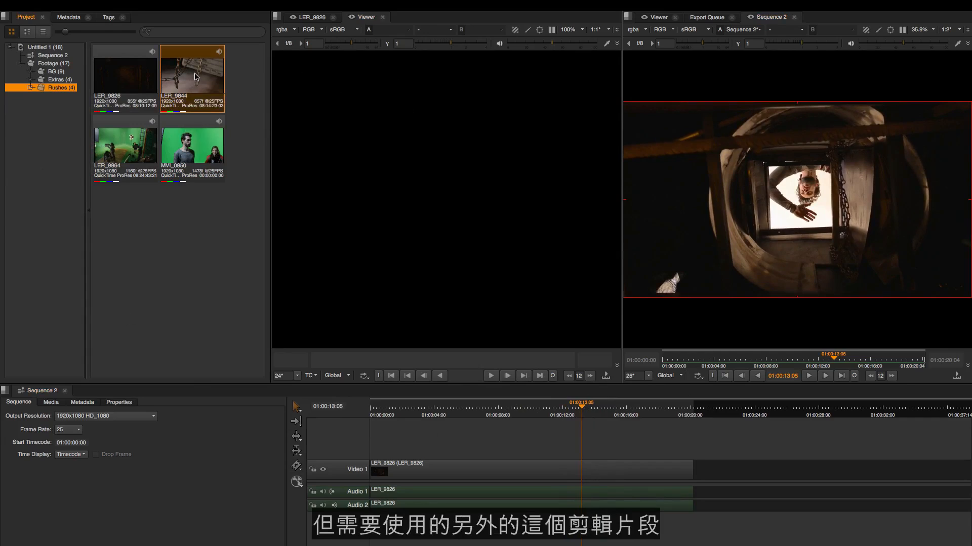
double_click(197, 77)
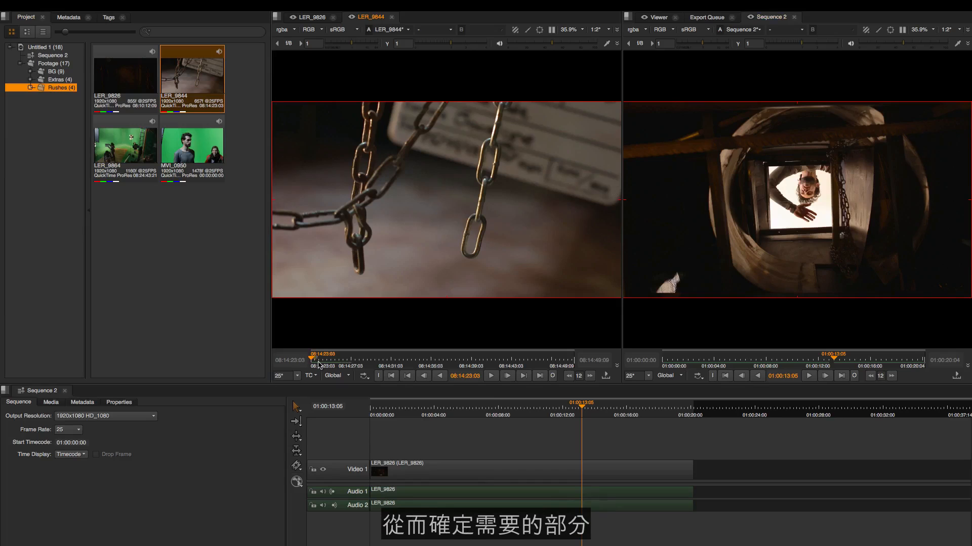
drag(313, 361, 451, 360)
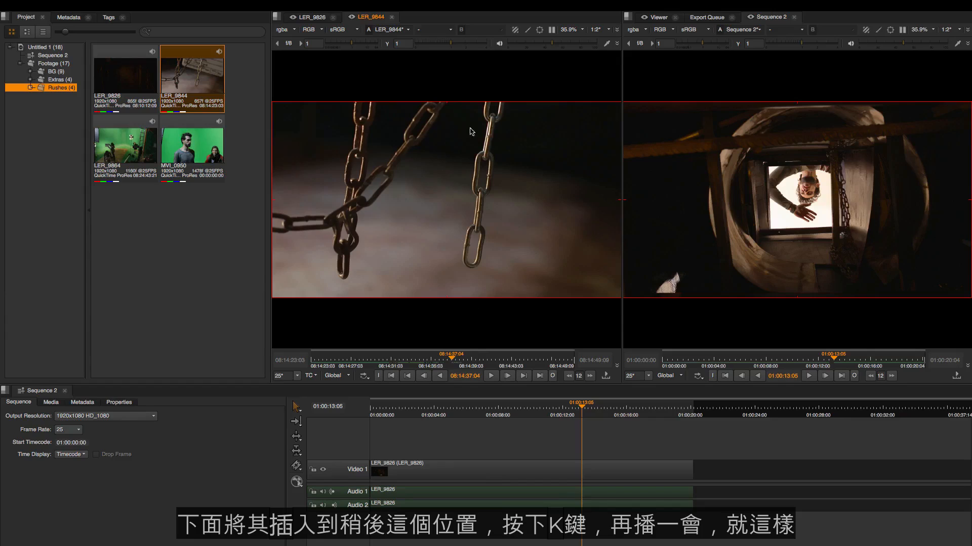
key(l)
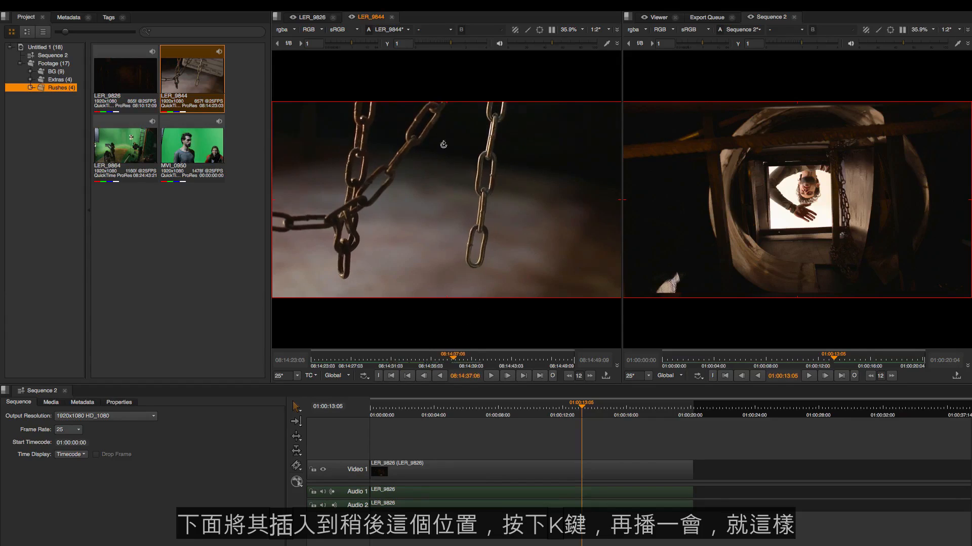
key(j)
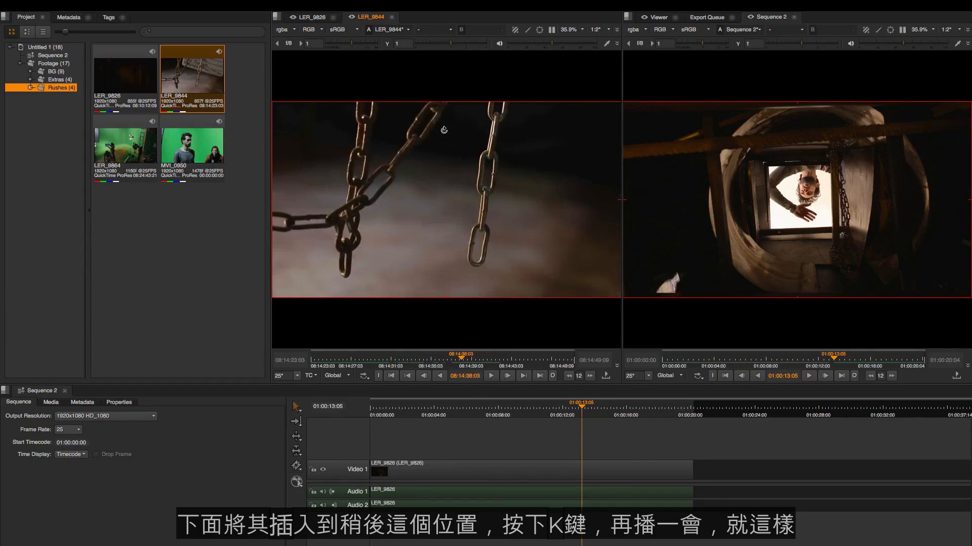
- Step frame by frame to just before the actor lands in LER_9844 and mark the In point at 08:14:39:06
key(Right)
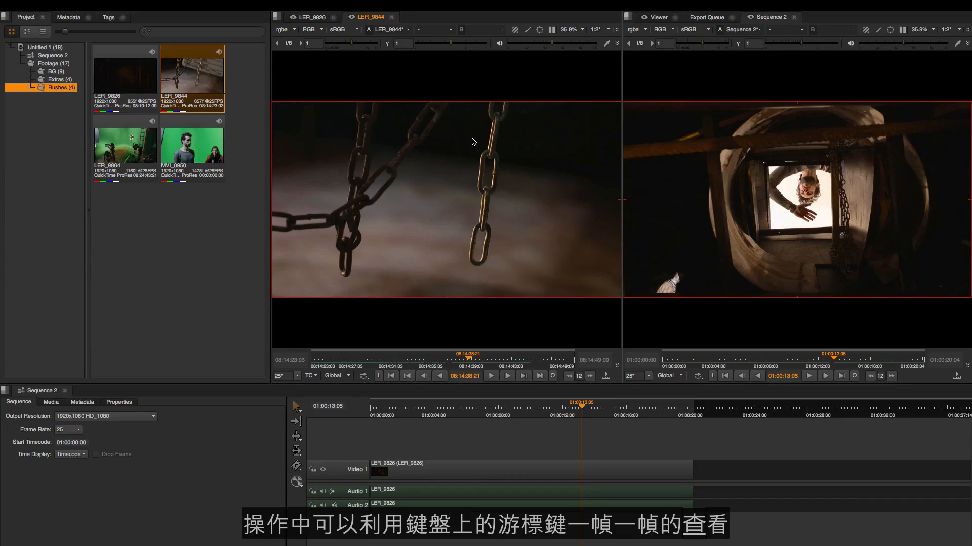
key(Right)
key(Right)
key(Right)
key(Right)
key(Right)
key(Right)
key(Right)
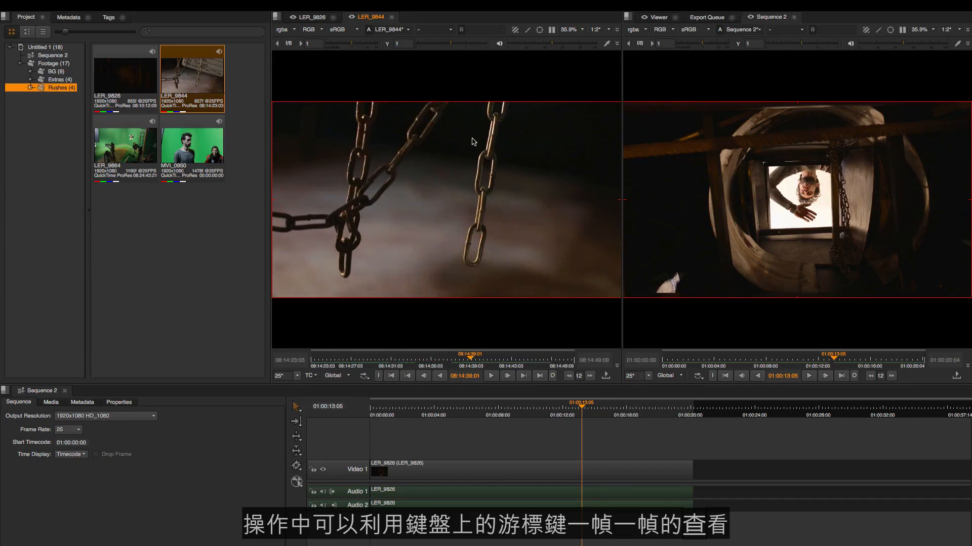
key(Right)
key(Right)
key(Right)
key(Right)
key(Right)
key(Right)
key(Right)
key(Right)
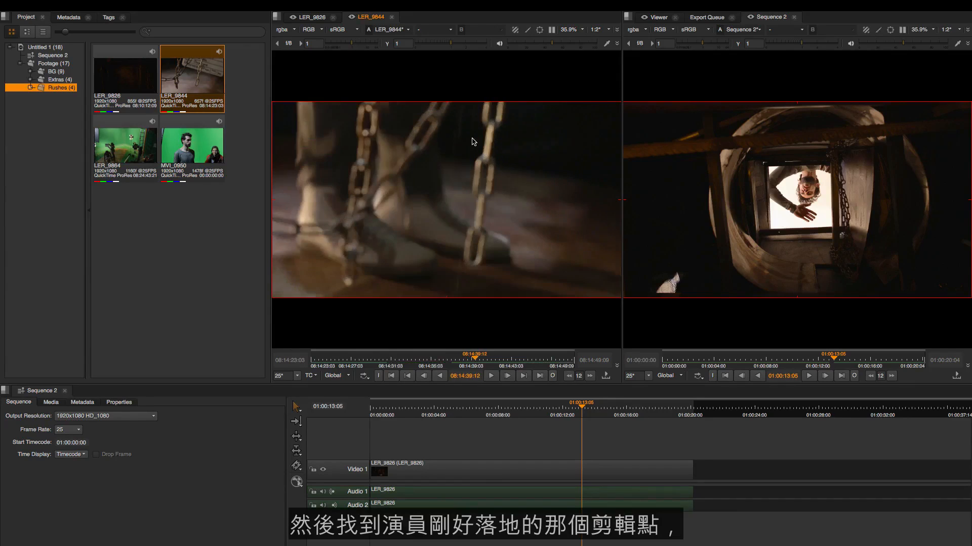
key(Left)
key(Left)
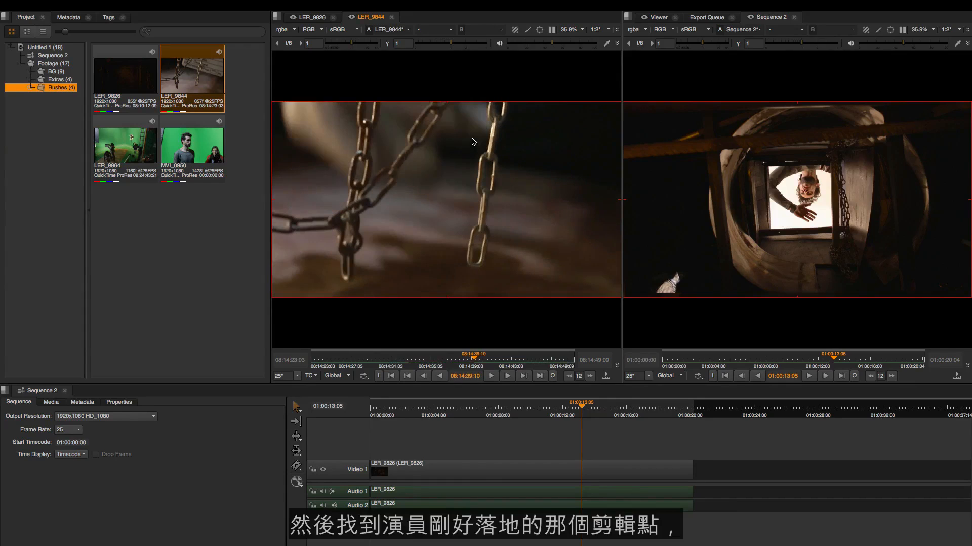
key(Left)
key(Left)
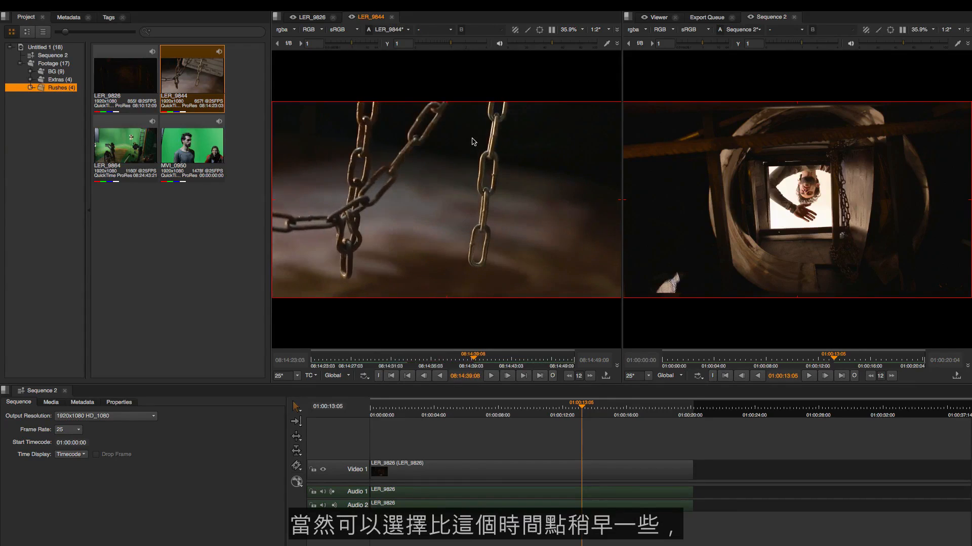
key(Left)
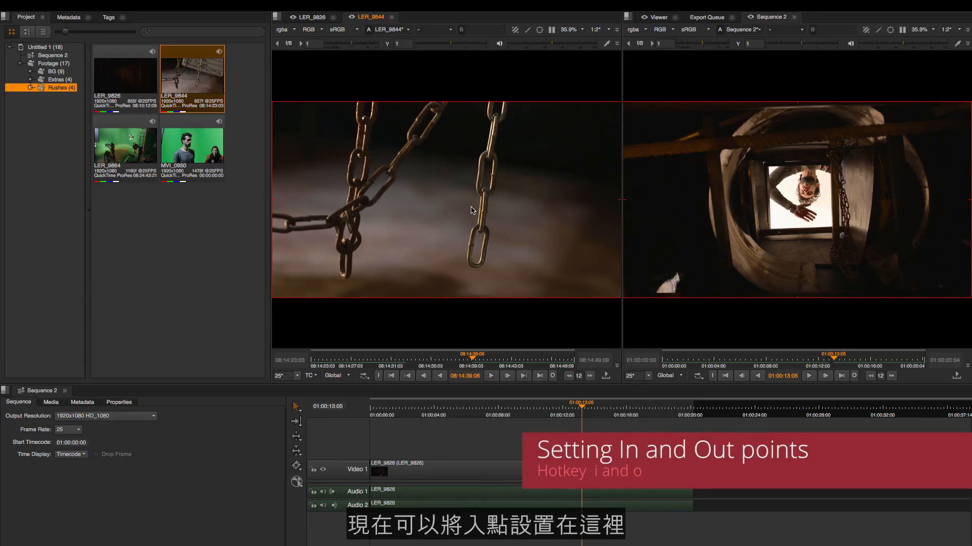
key(i)
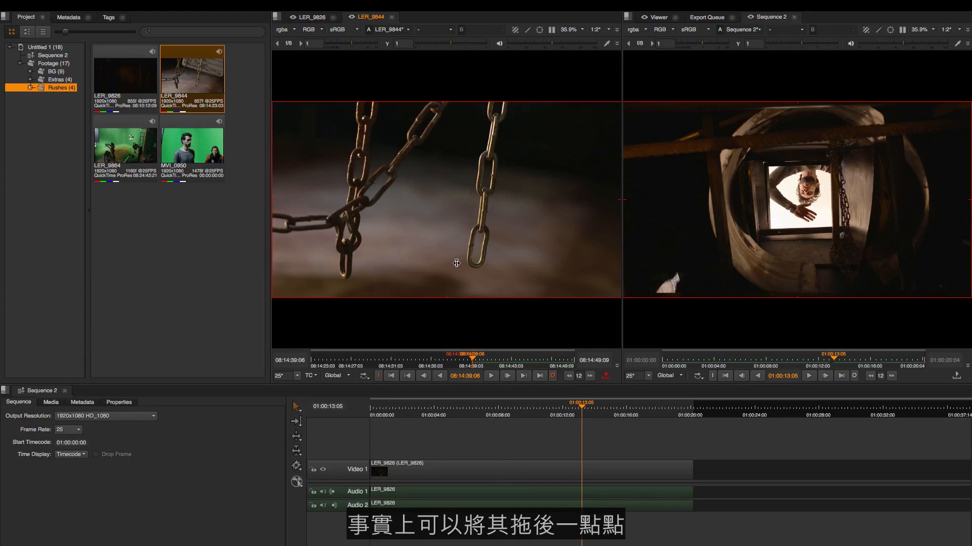
- Play LER_9844 back and forth to the standing feet and mark the Out point at 08:14:43:08
key(l)
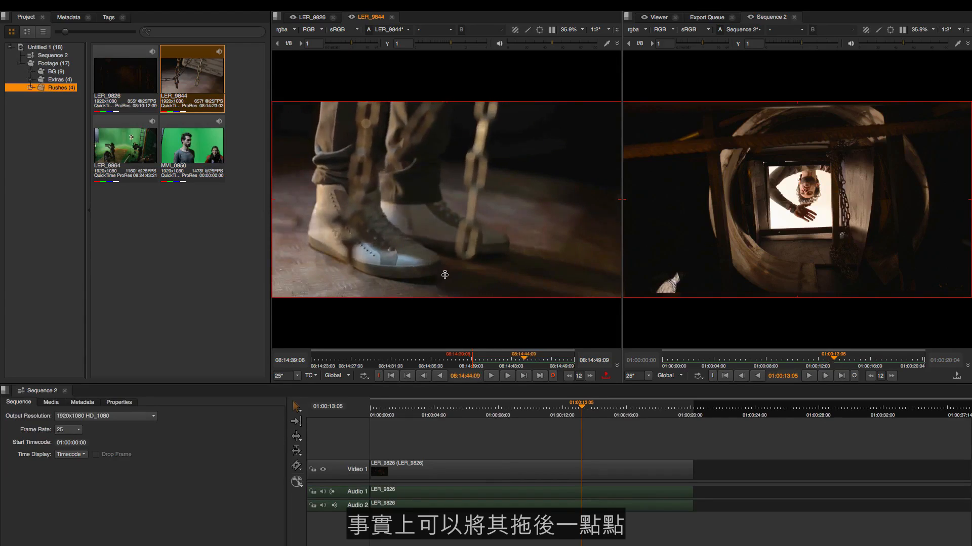
key(j)
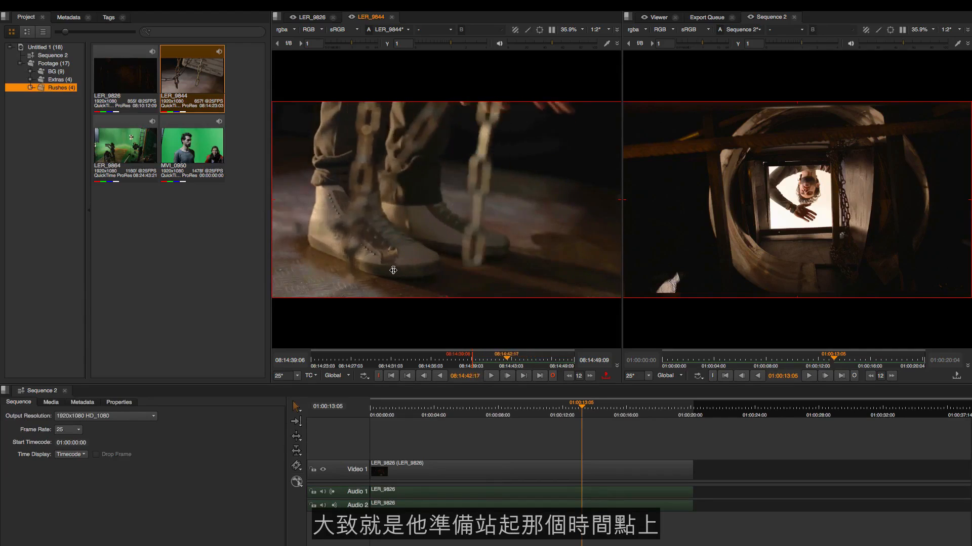
key(l)
key(k)
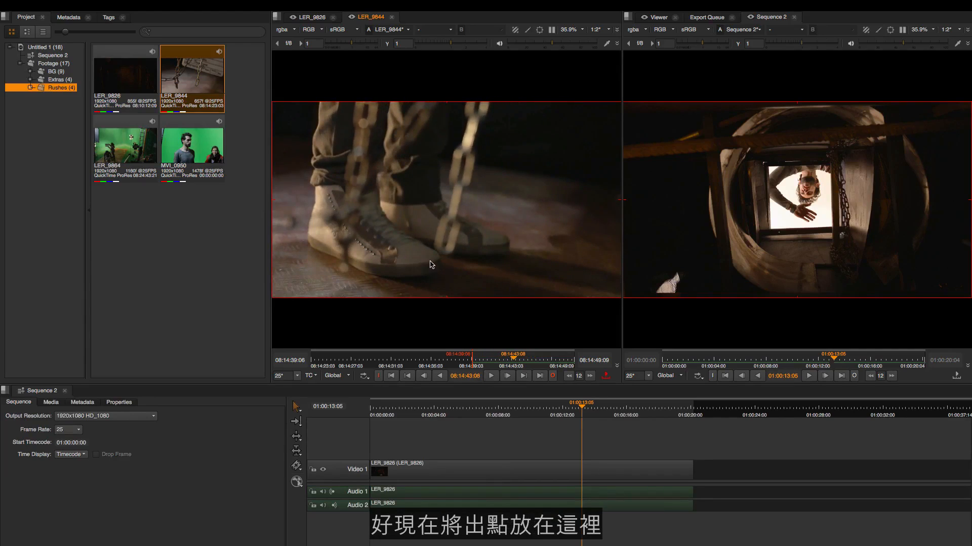
key(o)
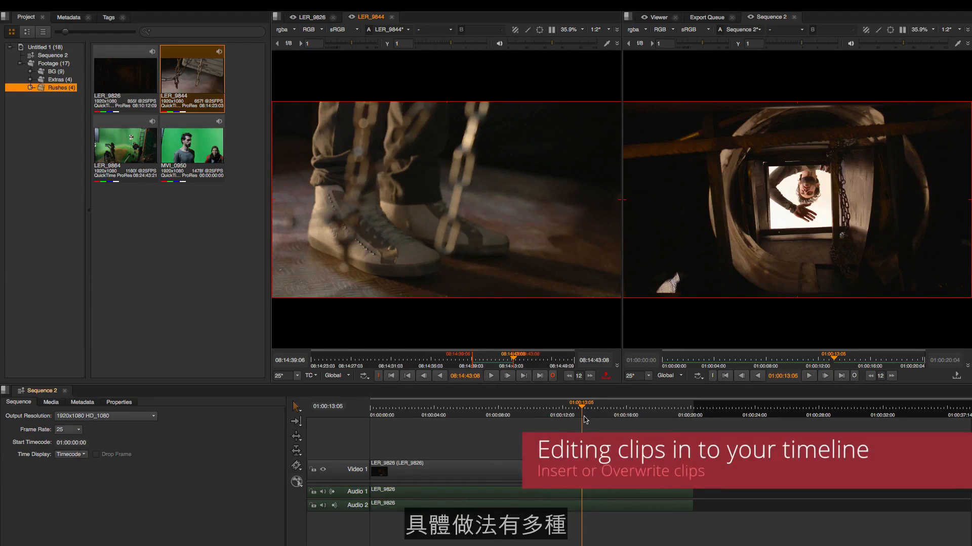
right_click(480, 241)
mouse_move(508, 262)
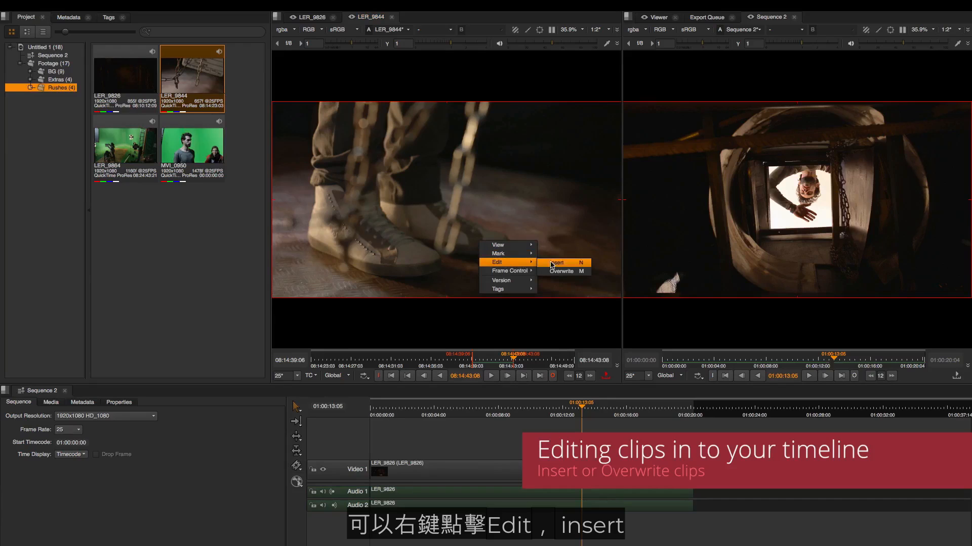
click(506, 205)
drag(452, 217, 597, 444)
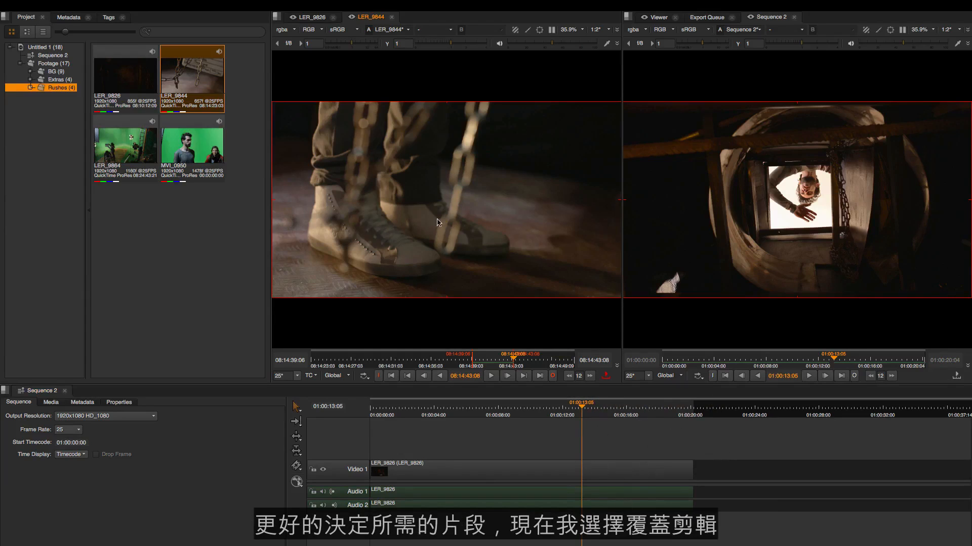
- Overwrite the sequence at 01:00:13:05 with the marked section of LER_9844
right_click(472, 237)
mouse_move(522, 230)
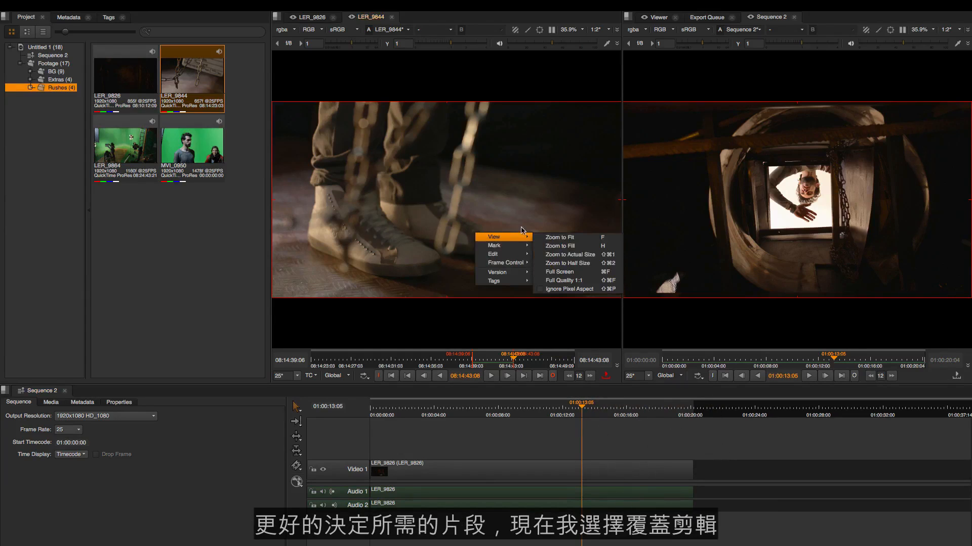
mouse_move(512, 254)
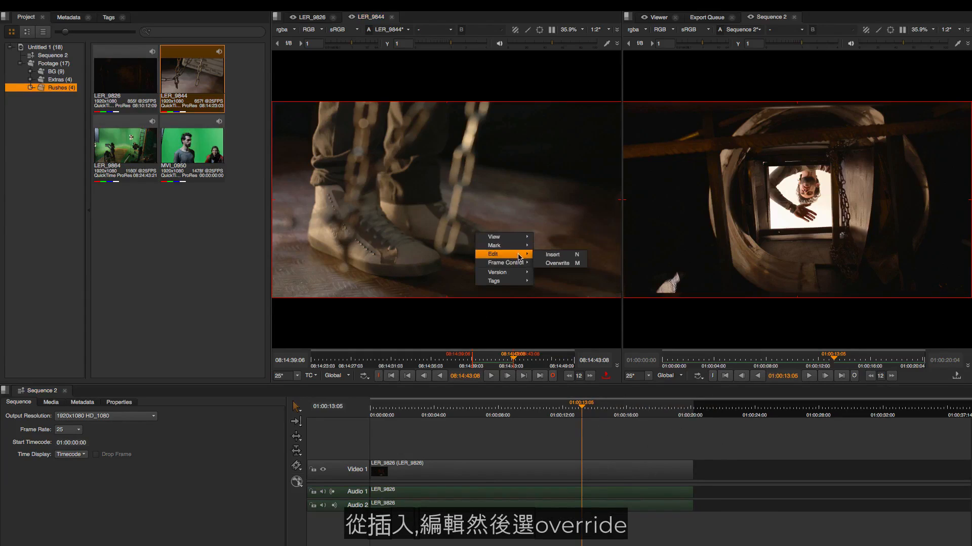
click(570, 264)
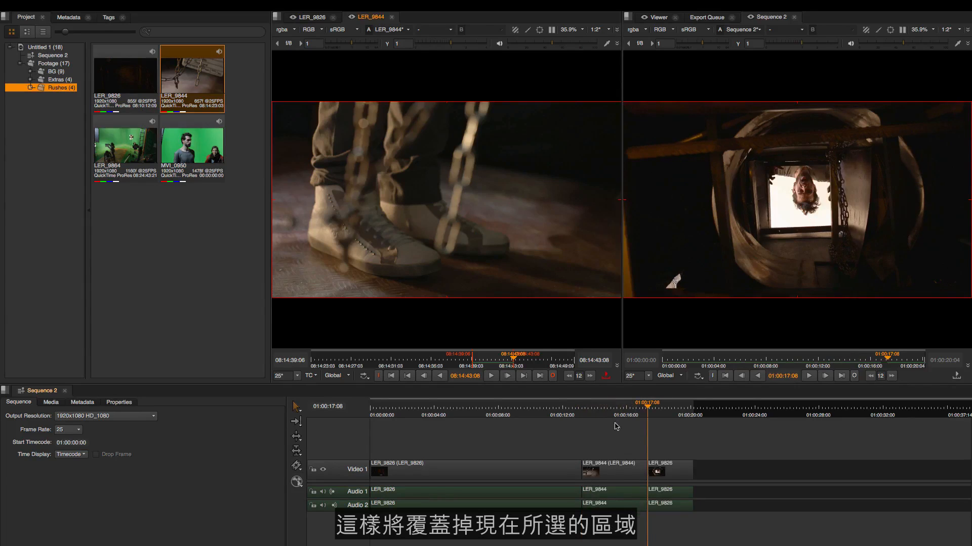
- Delete the leftover LER_9826 piece after LER_9844 and send the playhead to the sequence end at 01:00:17:08
mouse_move(665, 408)
mouse_down()
mouse_move(635, 409)
mouse_move(677, 411)
mouse_move(567, 413)
mouse_move(673, 411)
mouse_up()
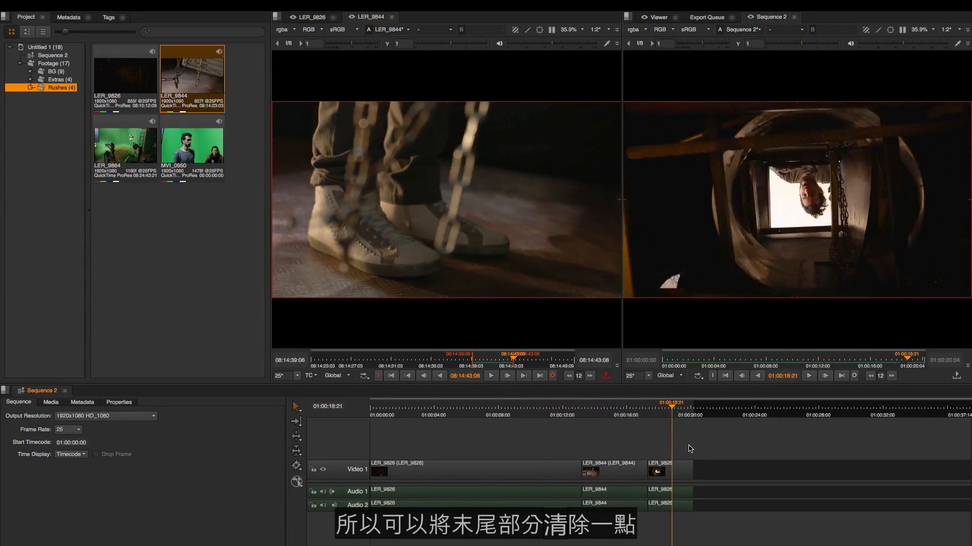
click(670, 471)
key(Delete)
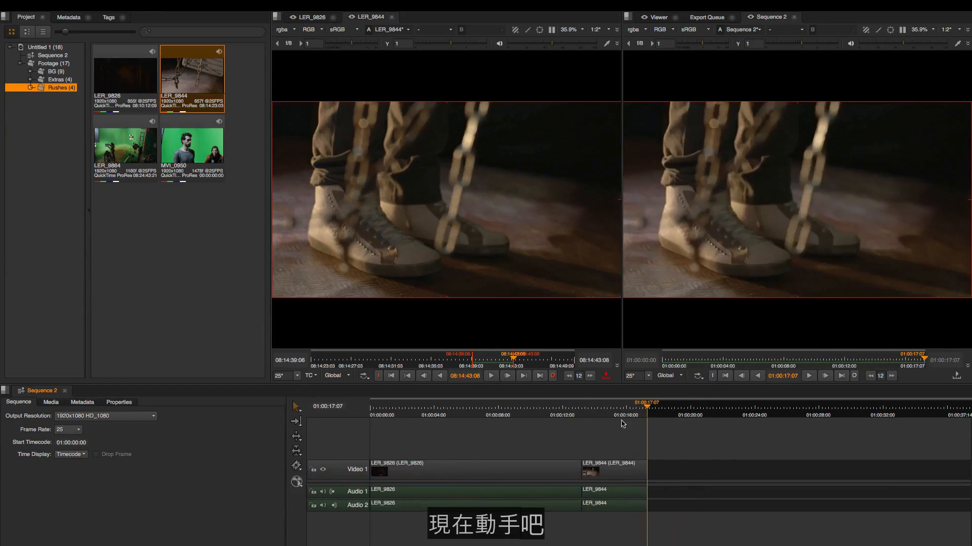
drag(622, 423, 632, 391)
key(End)
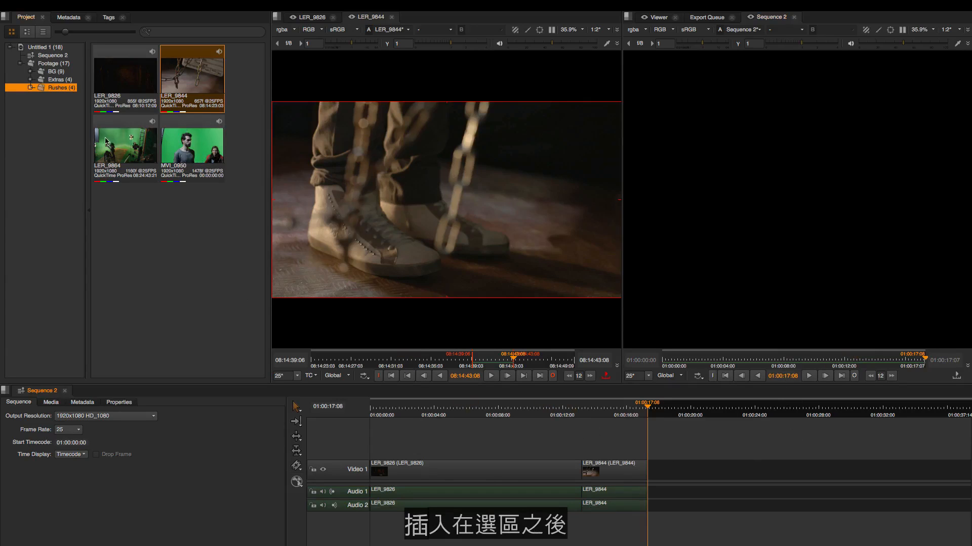
- Open MVI_0950 in the source viewer and mark its In point at 00:00:29:14 and Out point at 00:00:41:16
double_click(185, 155)
click(634, 407)
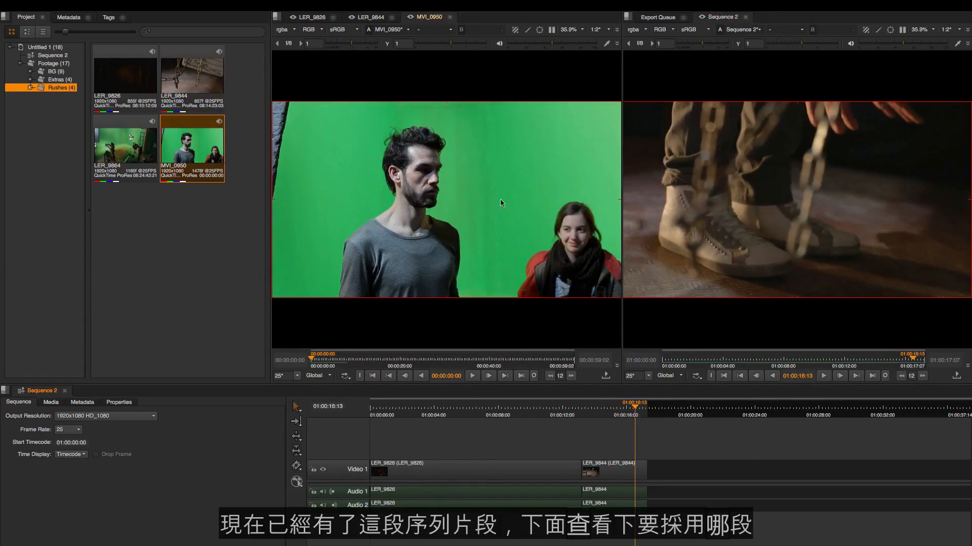
drag(318, 360, 404, 363)
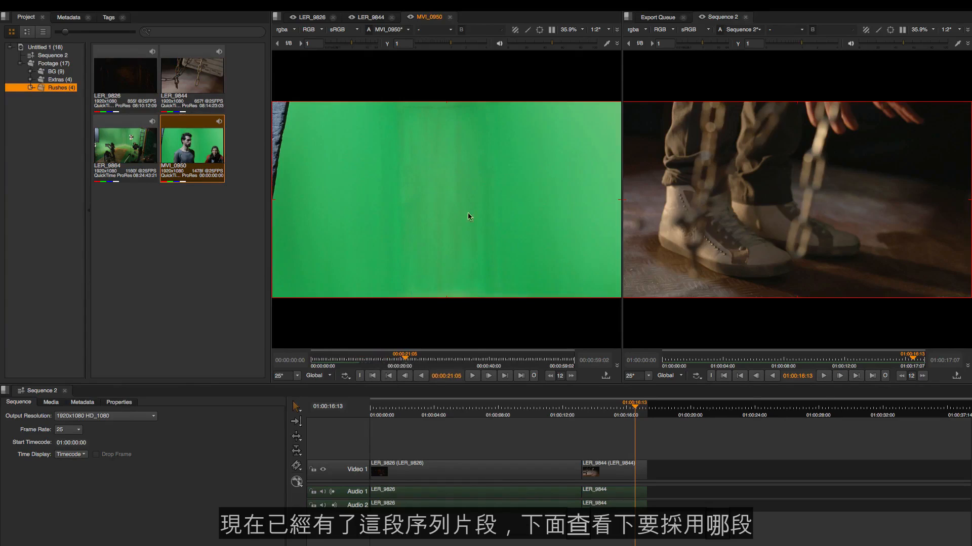
drag(451, 271, 461, 289)
key(Right)
key(Right)
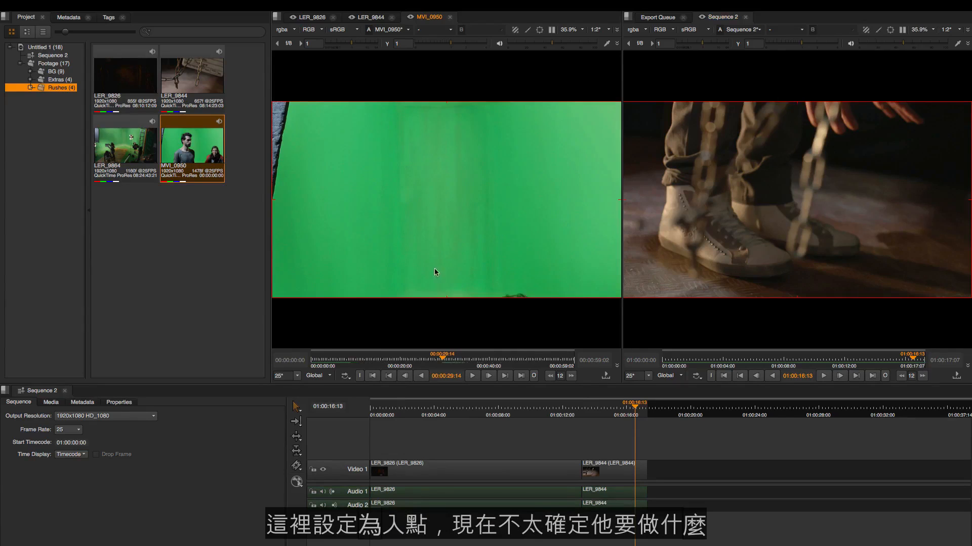
key(i)
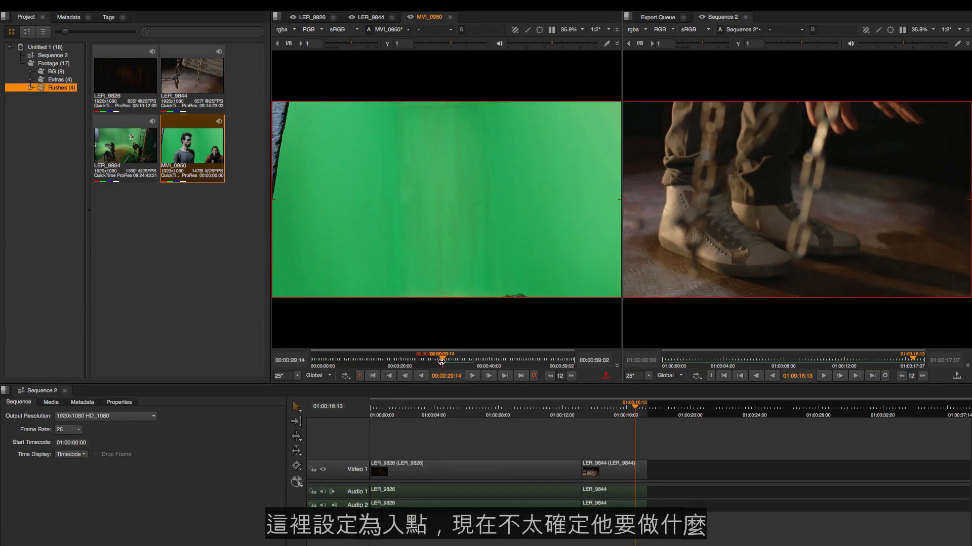
drag(441, 361, 496, 360)
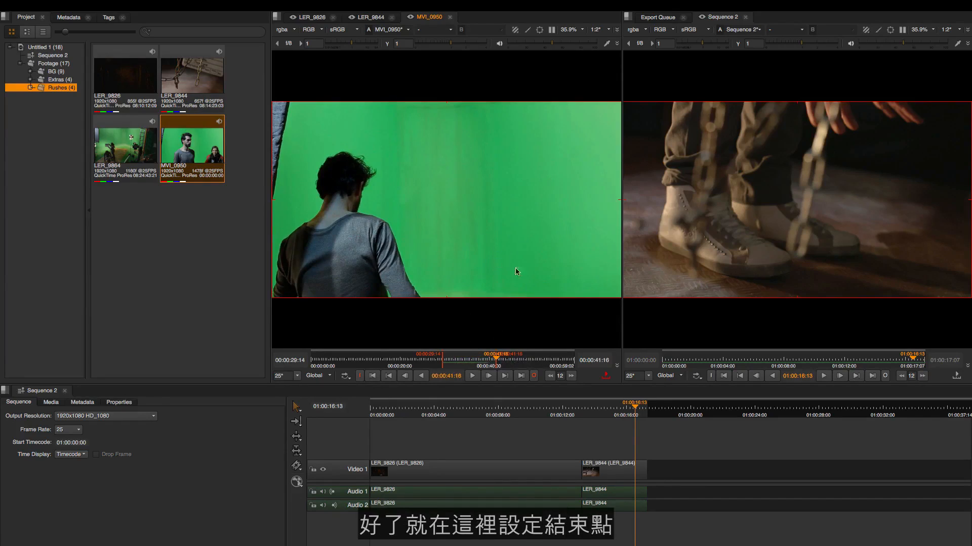
- Jump back and forth between the sequence's cuts and park the playhead after LER_9844 at 01:00:17:08
drag(634, 410, 632, 407)
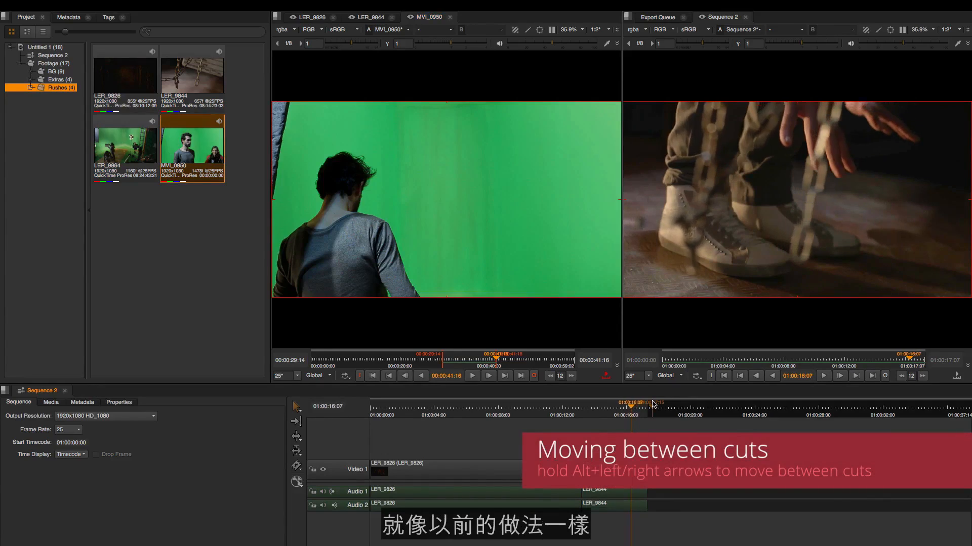
key(alt+Left)
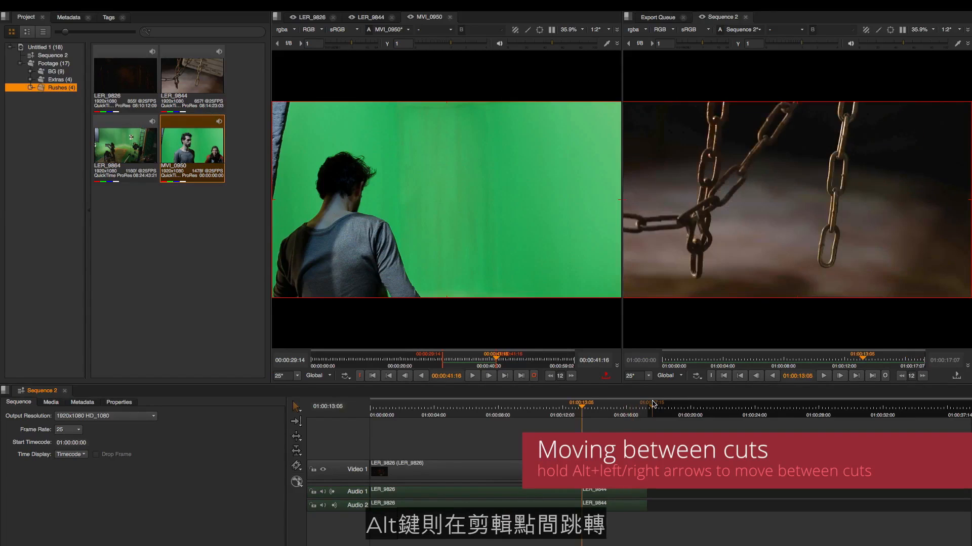
key(alt+Left)
key(alt+Right)
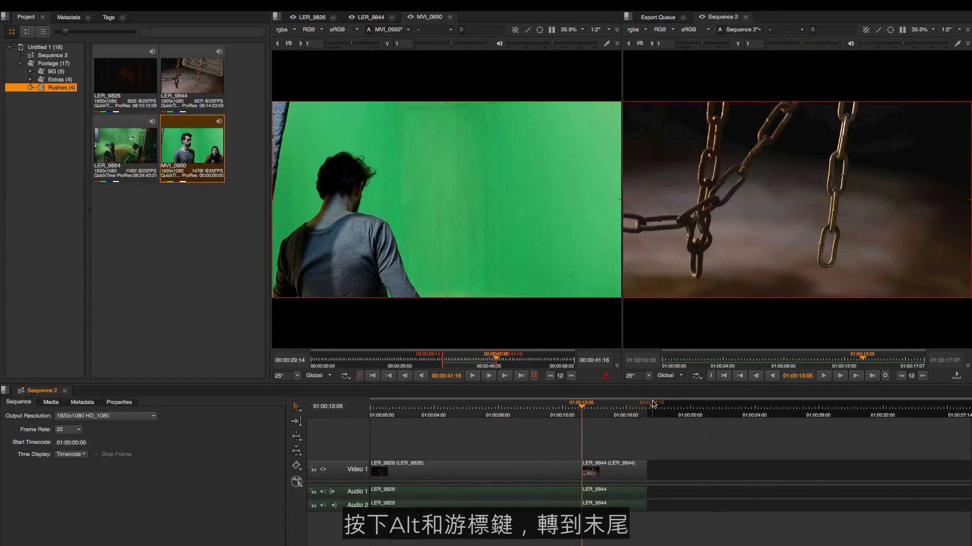
key(alt+Right)
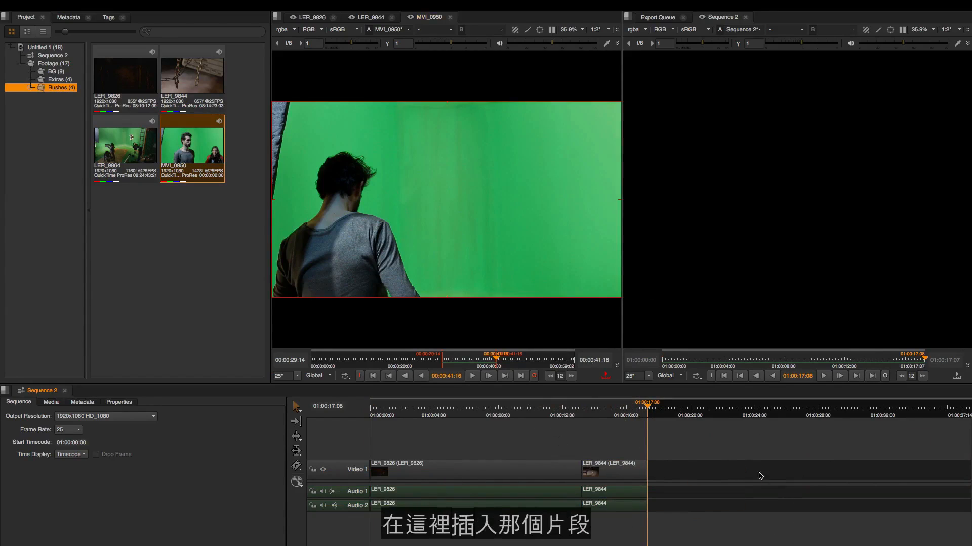
- Insert the marked section of MVI_0950 at the sequence's end and move the playhead back inside it to 01:00:22:14
right_click(503, 264)
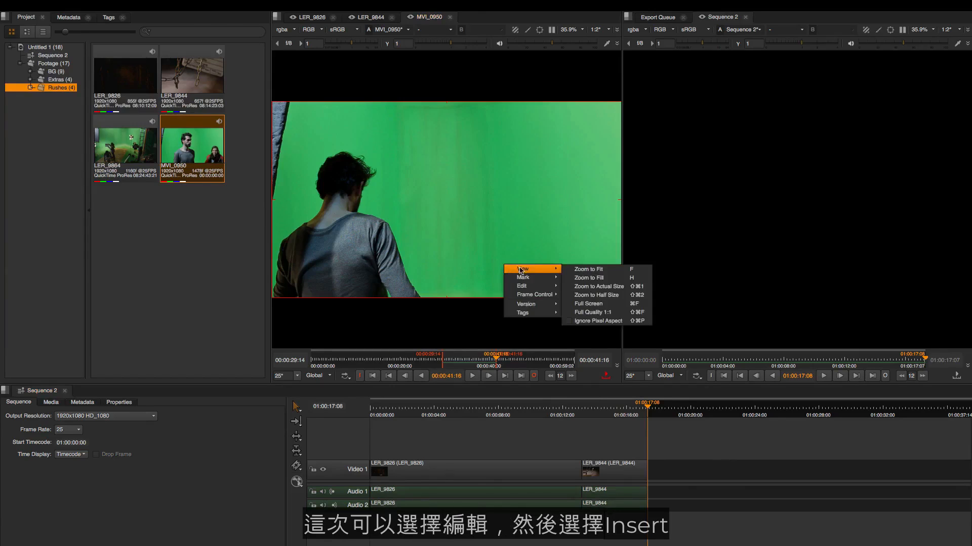
mouse_move(537, 288)
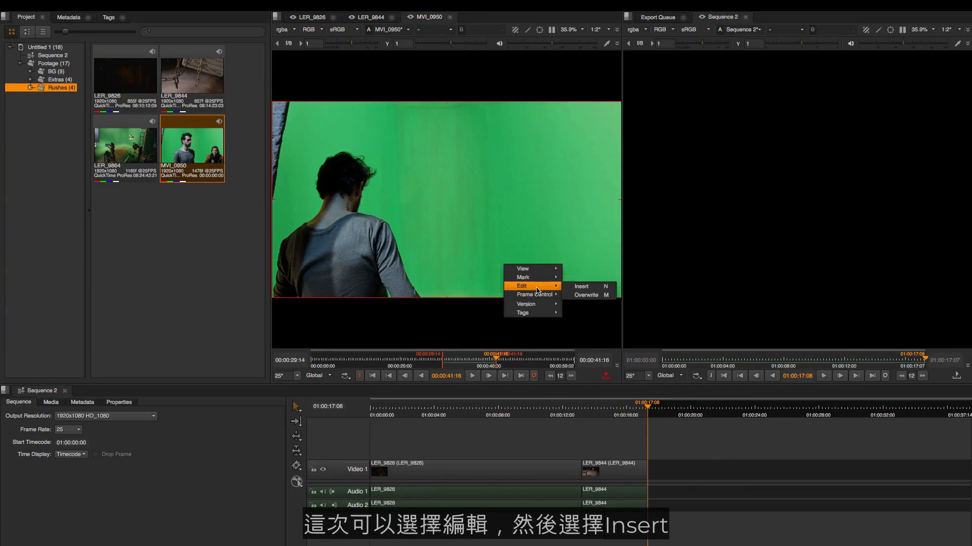
click(582, 287)
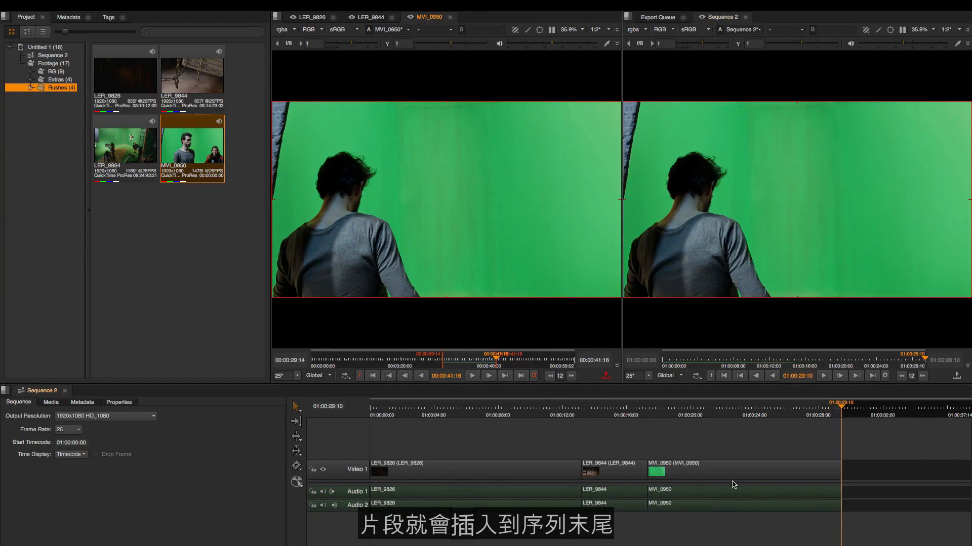
mouse_move(830, 408)
mouse_down()
mouse_move(731, 419)
mouse_move(530, 399)
mouse_move(731, 400)
mouse_up()
- Open LER_9864 in the source viewer and mark its In point at 08:25:20:24, where the actor stands and starts turning
click(179, 241)
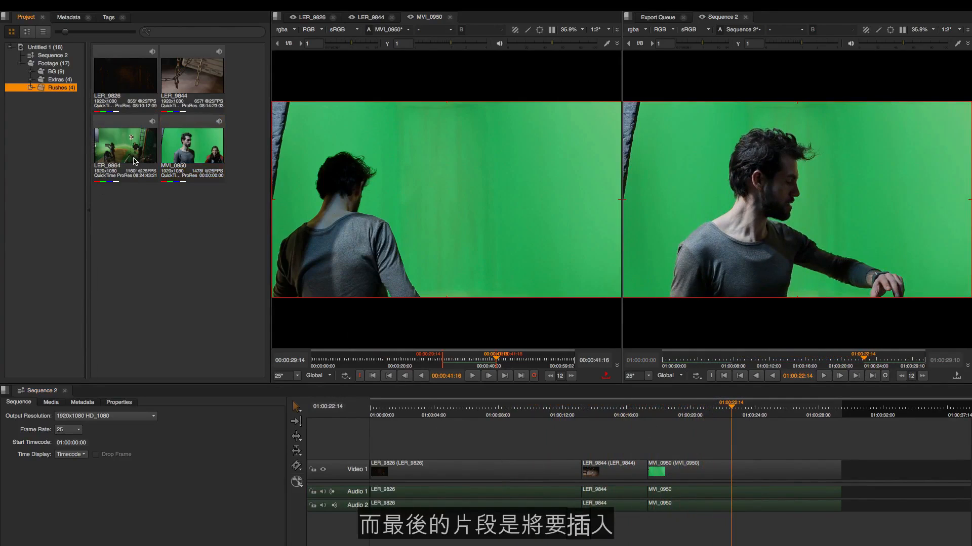
click(132, 155)
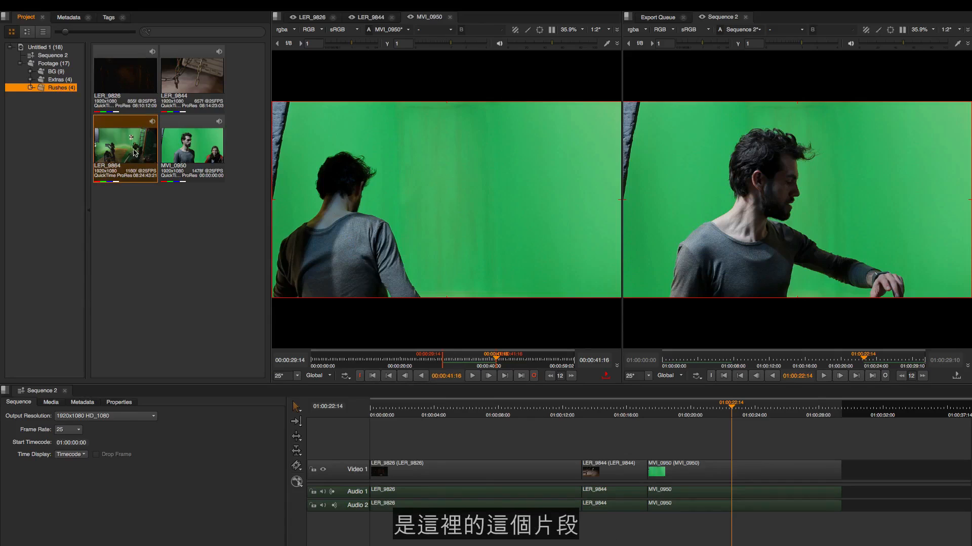
double_click(135, 153)
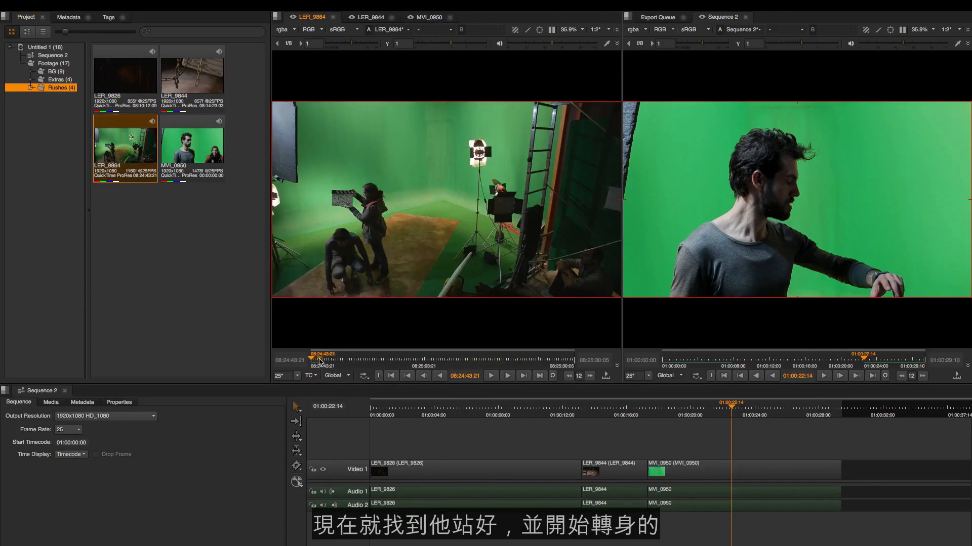
drag(320, 360, 521, 360)
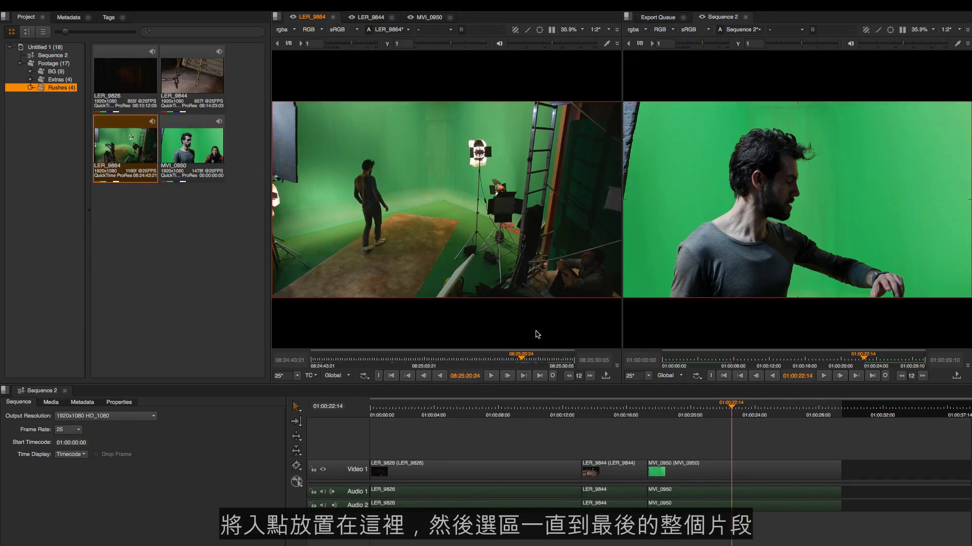
key(i)
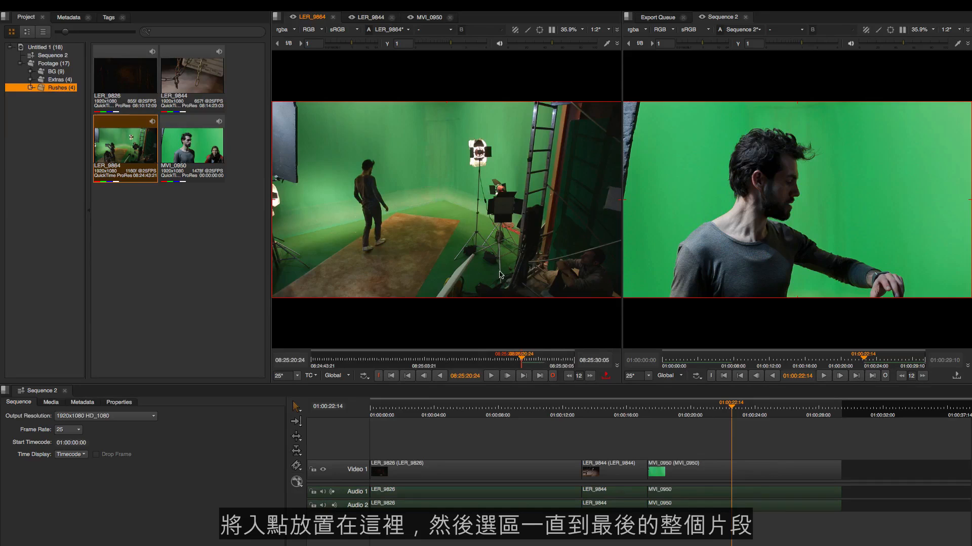
mouse_move(535, 360)
mouse_down()
mouse_move(571, 359)
mouse_move(521, 360)
mouse_up()
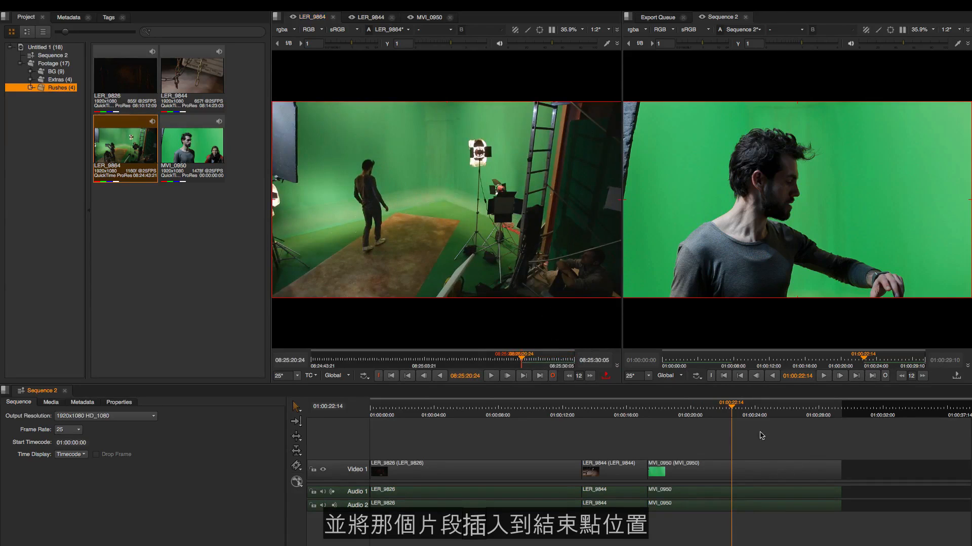
- Mark the sequence's In point at 01:00:26:10 within MVI_0950 and make the LER_9864 source viewer active
drag(741, 408, 795, 421)
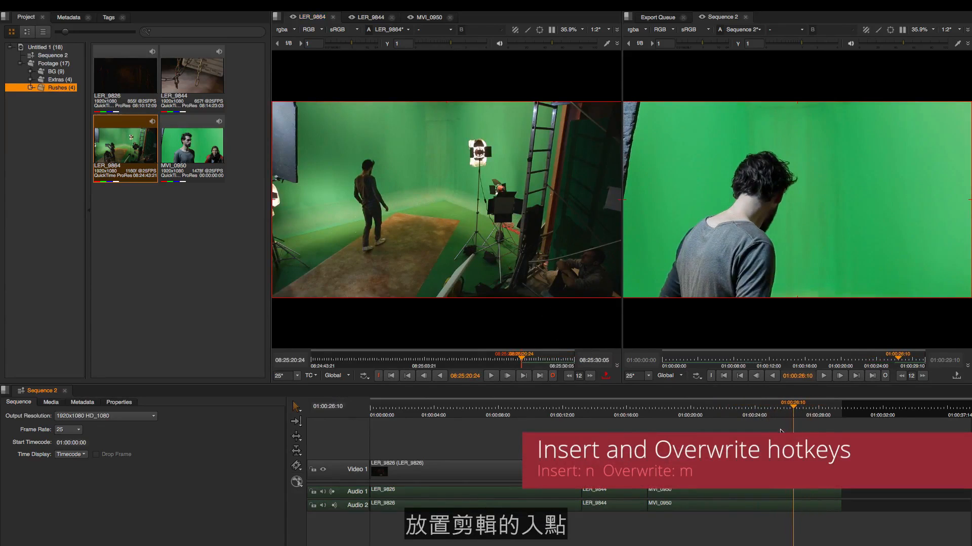
key(i)
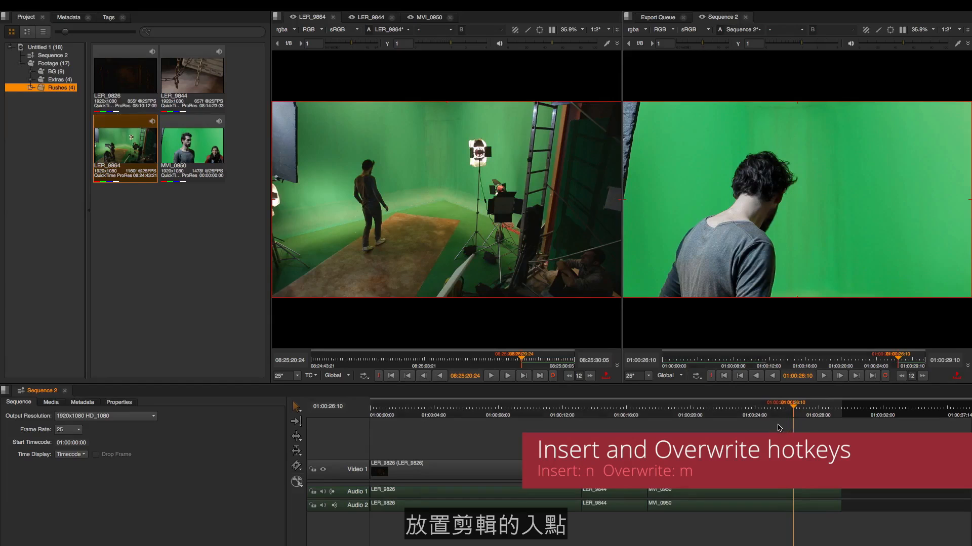
click(513, 251)
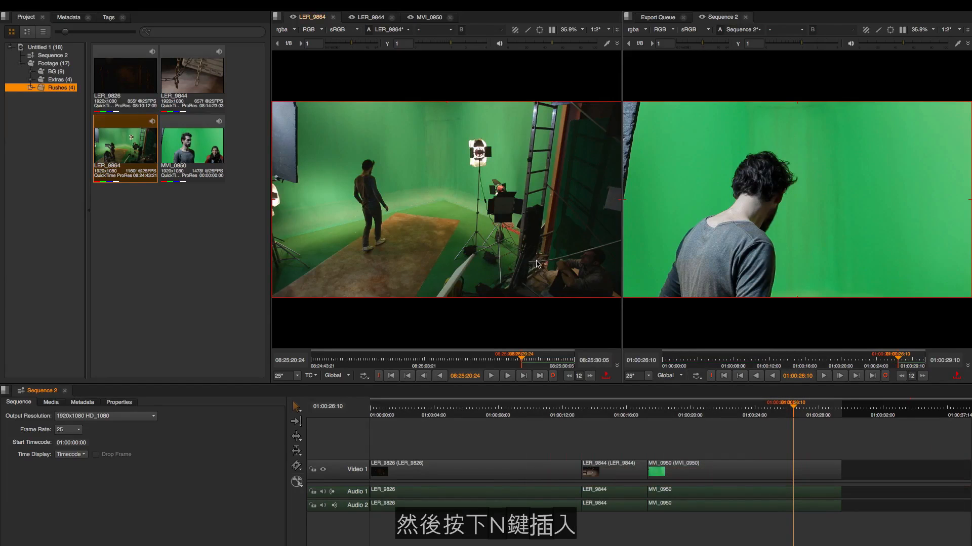
- Try inserting the marked section of LER_9864 at the sequence's In point, and undo the insert
key(n)
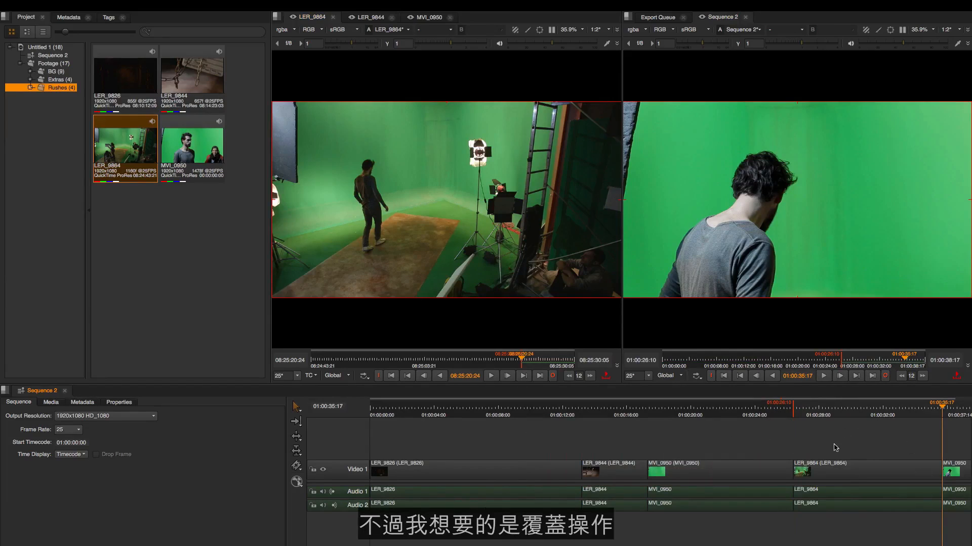
key(ctrl+z)
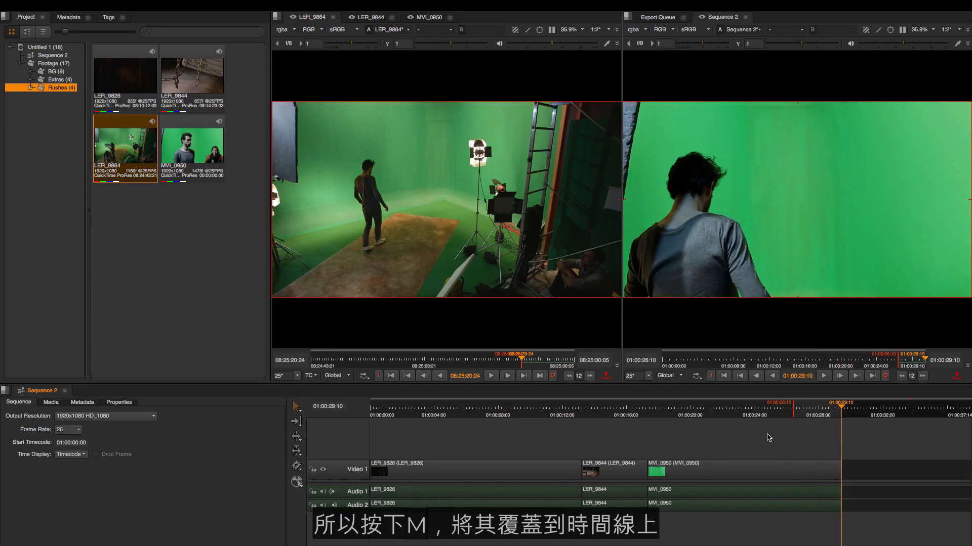
- Overwrite the sequence from its In point with the marked section of LER_9864 and move the playhead back to 01:00:10:19 to review the edit
key(m)
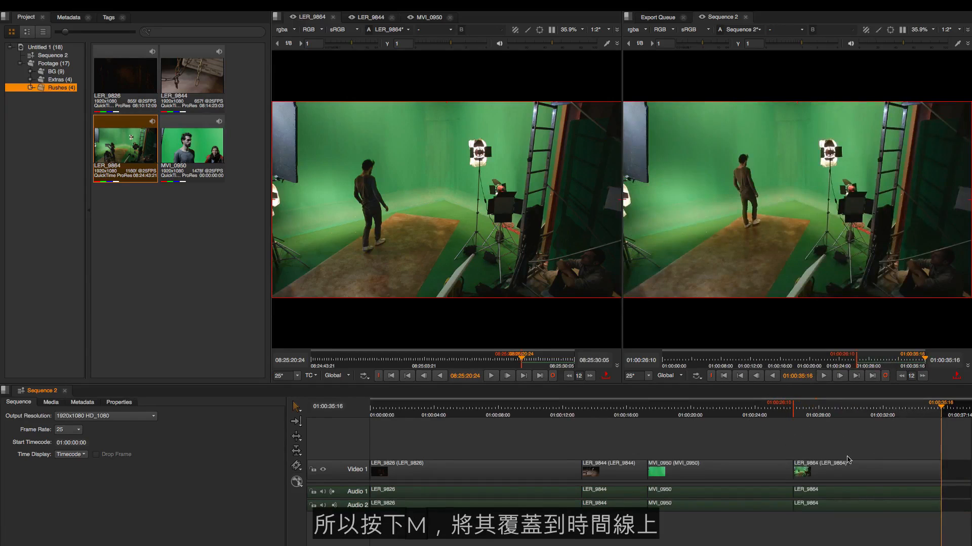
drag(931, 407, 796, 419)
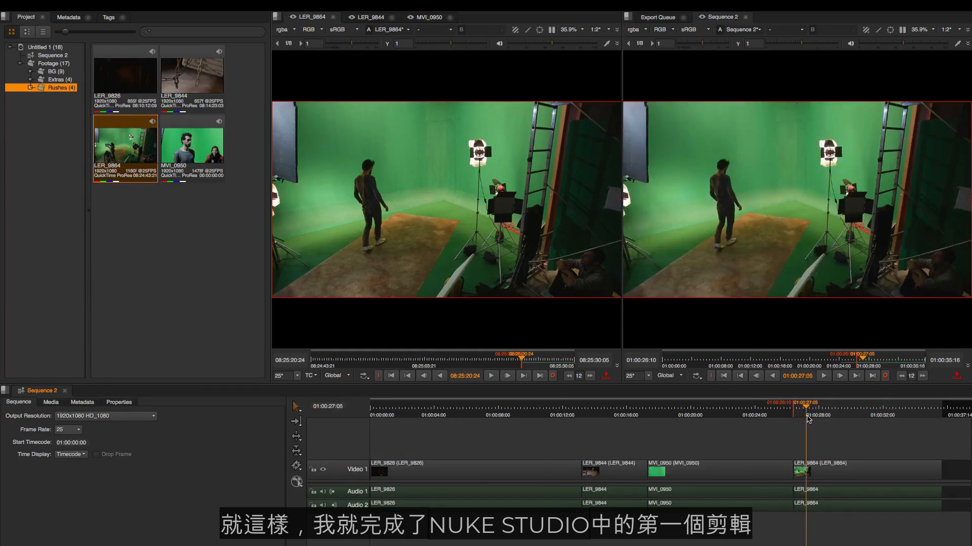
click(542, 419)
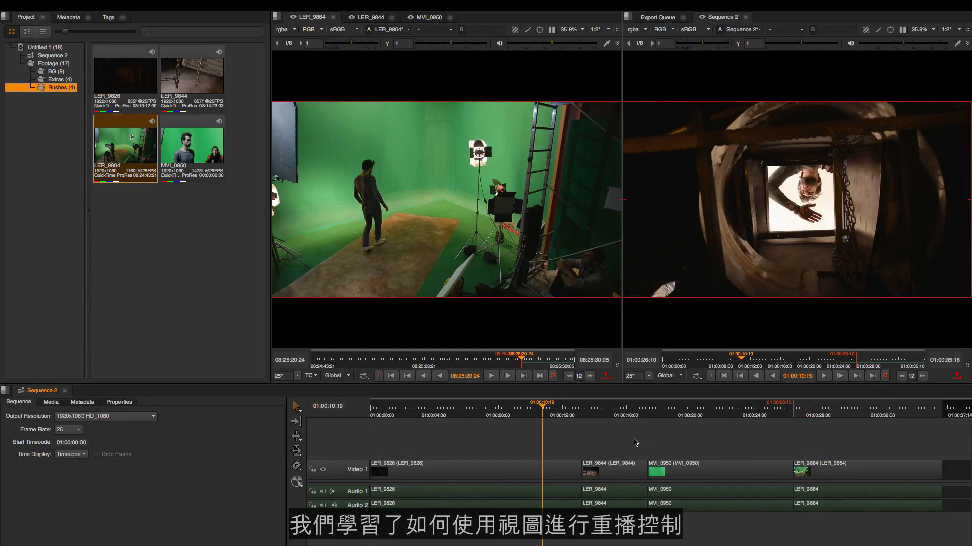